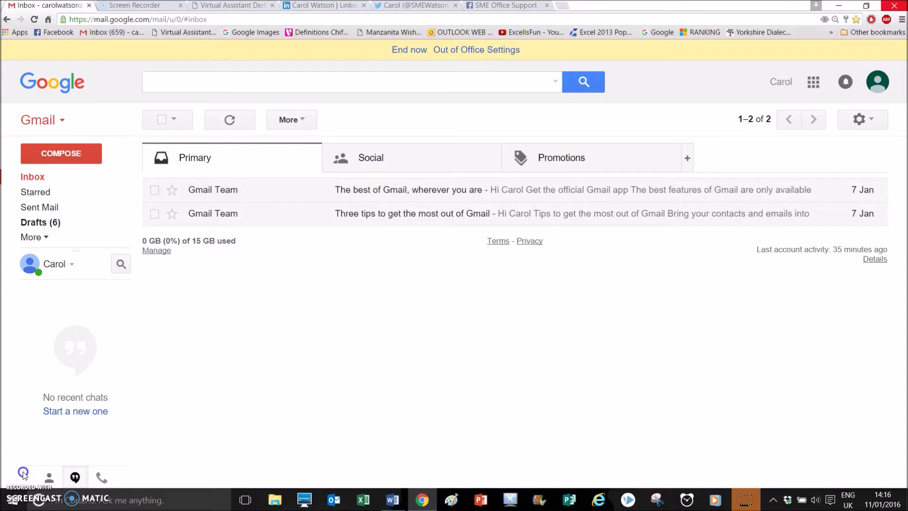
# - Switch from the Gmail inbox to the Word document that holds the sample signature
pyautogui.hotkey('alt', 'Tab')
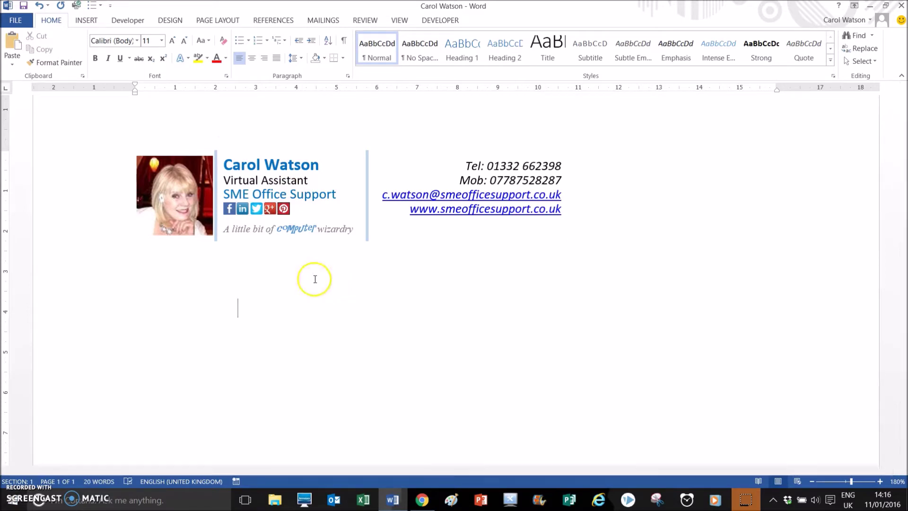
# - Insert a one-row, three-column table below the existing signature
pyautogui.click(126, 291)
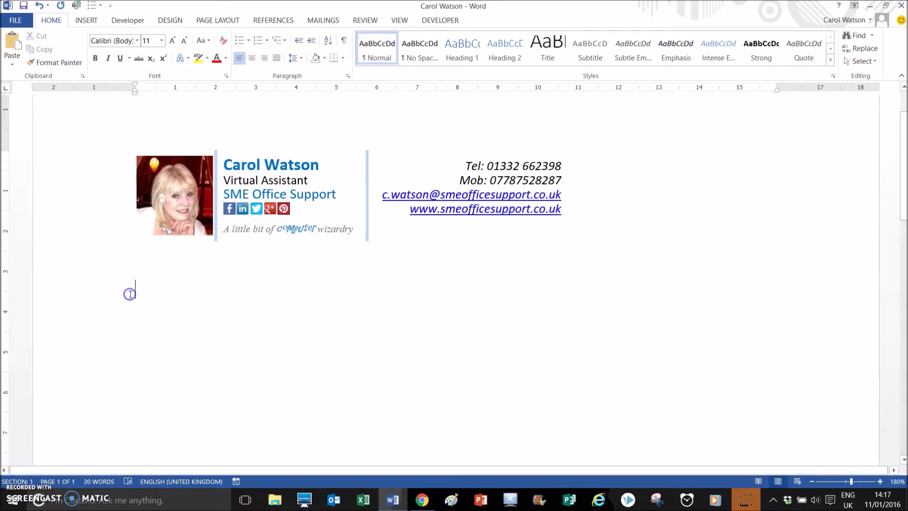
pyautogui.click(86, 20)
pyautogui.click(86, 46)
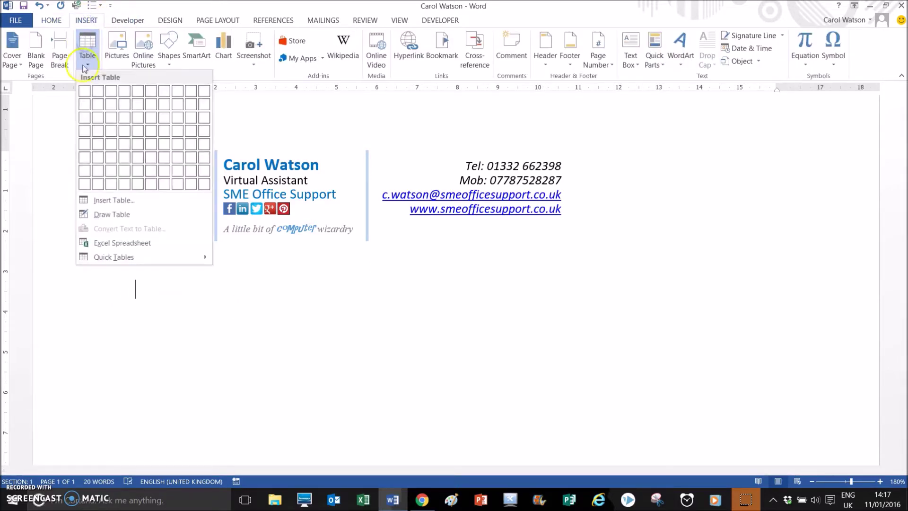
pyautogui.click(111, 94)
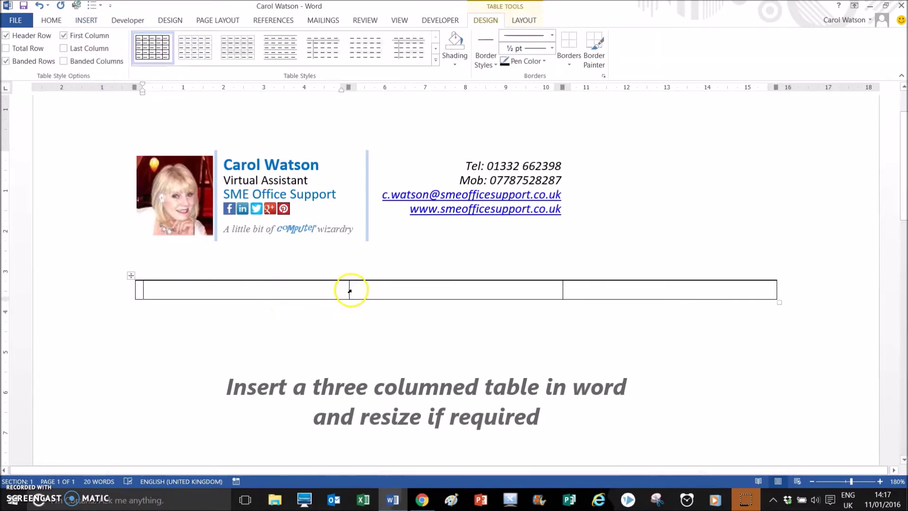
# - Narrow the table's columns and right edge to shrink its overall width
pyautogui.moveTo(349, 290); pyautogui.dragTo(224, 276)
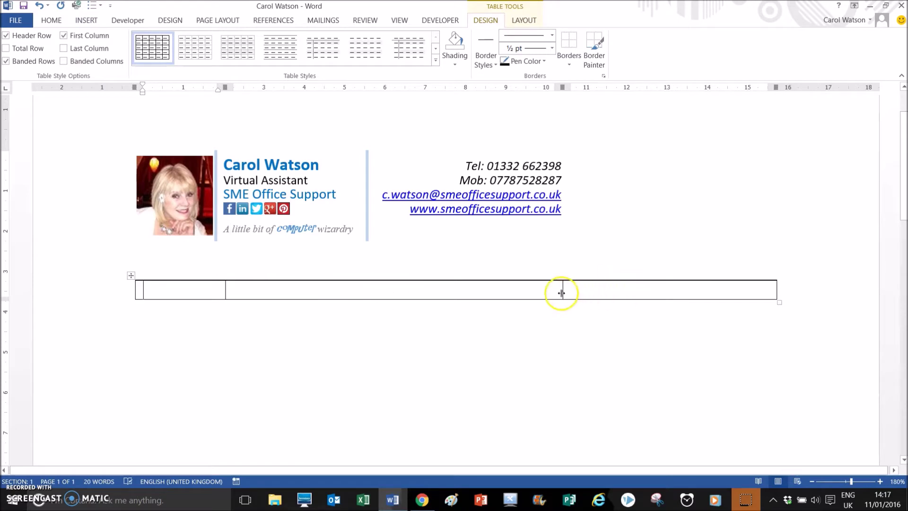
pyautogui.moveTo(563, 292); pyautogui.dragTo(365, 279)
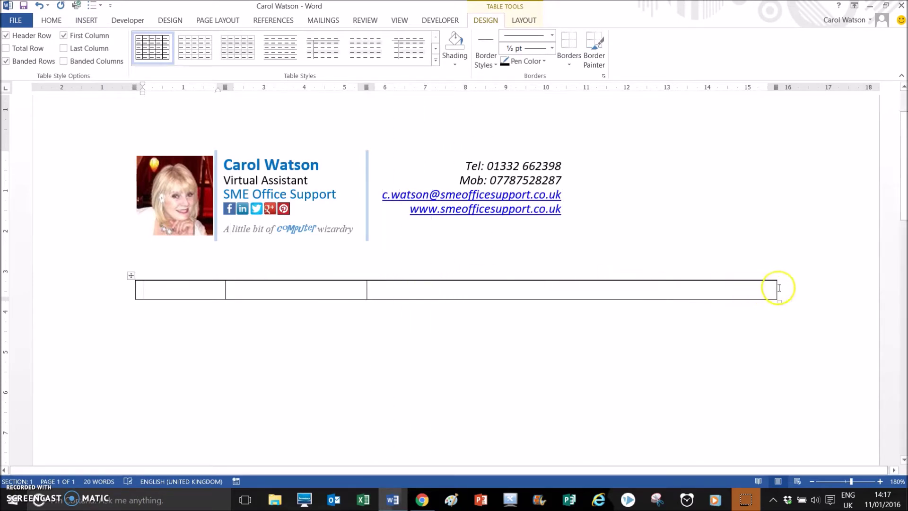
pyautogui.moveTo(776, 287); pyautogui.dragTo(556, 276)
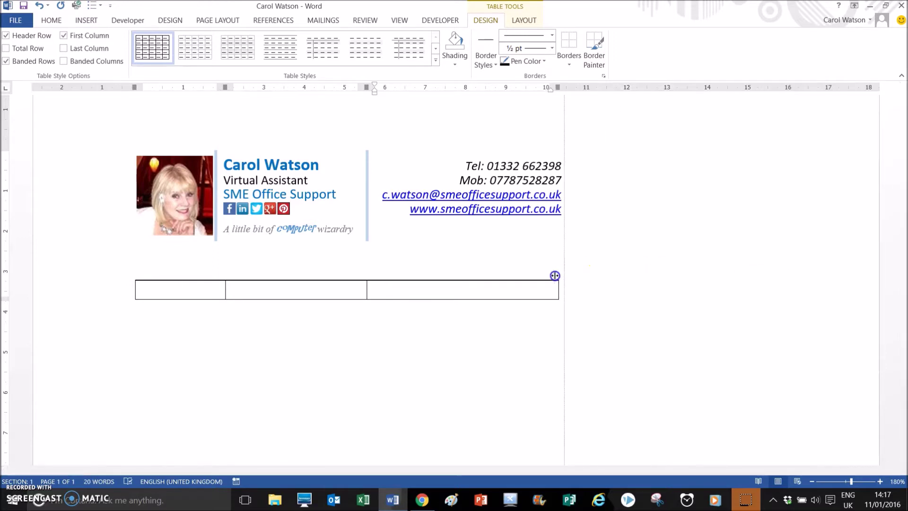
pyautogui.click(261, 288)
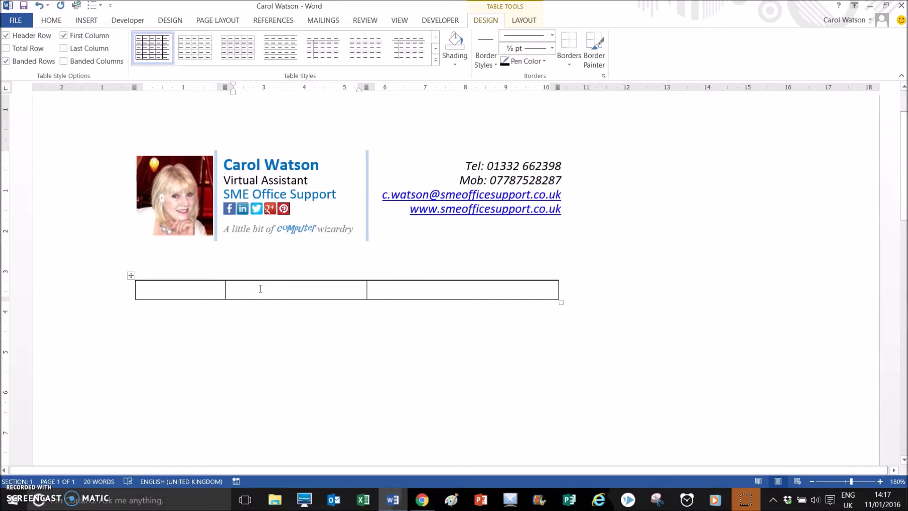
# - Copy the name, title and company lines, plus the tagline 'A little bit of computer wizardry', into the middle cell
pyautogui.moveTo(220, 157); pyautogui.dragTo(339, 195)
pyautogui.hotkey('ctrl', 'c')
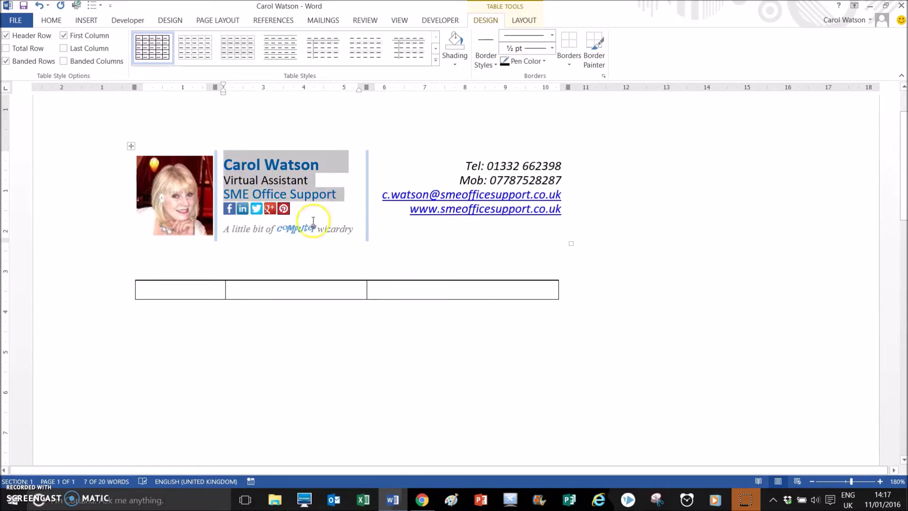
pyautogui.click(242, 288)
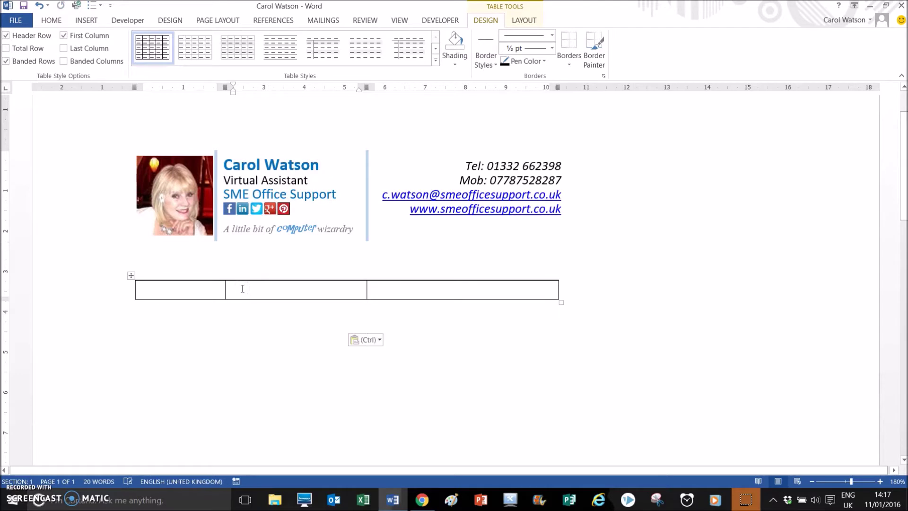
pyautogui.hotkey('ctrl', 'v')
pyautogui.press('Return')
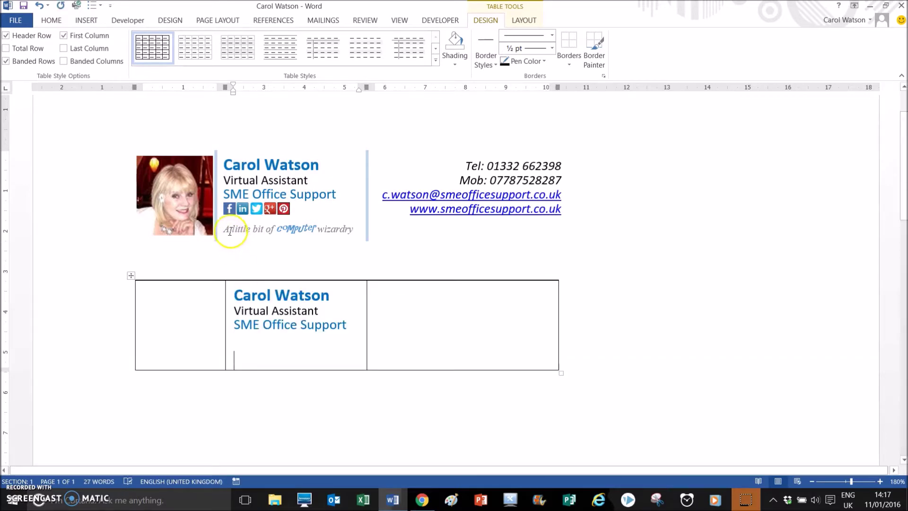
pyautogui.moveTo(224, 229); pyautogui.dragTo(334, 237)
pyautogui.hotkey('ctrl', 'c')
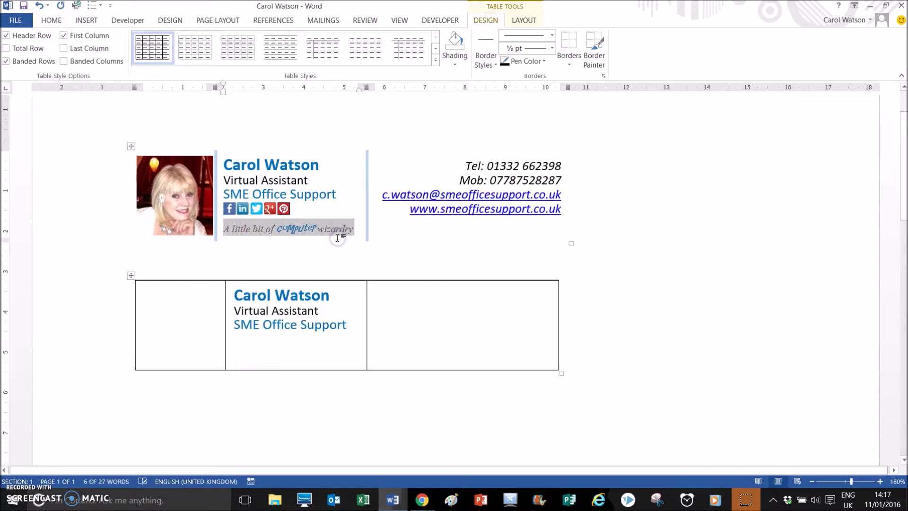
pyautogui.click(246, 355)
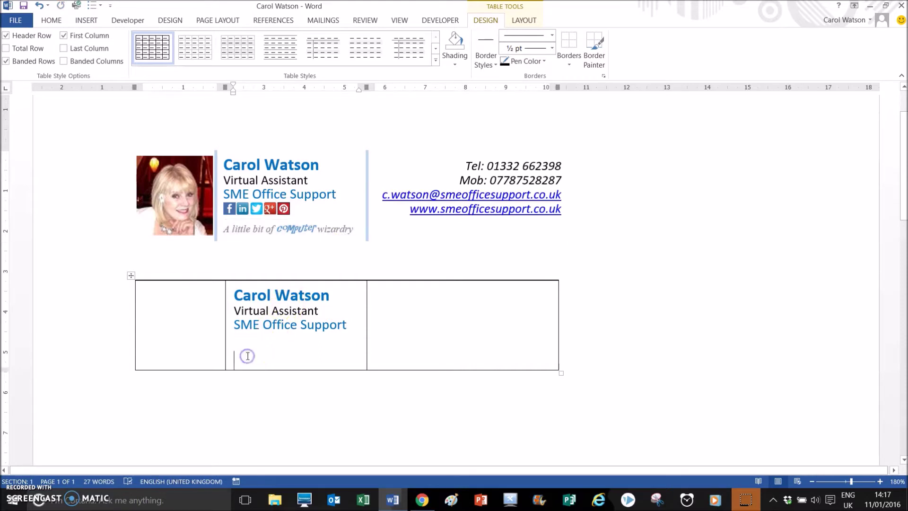
pyautogui.hotkey('ctrl', 'v')
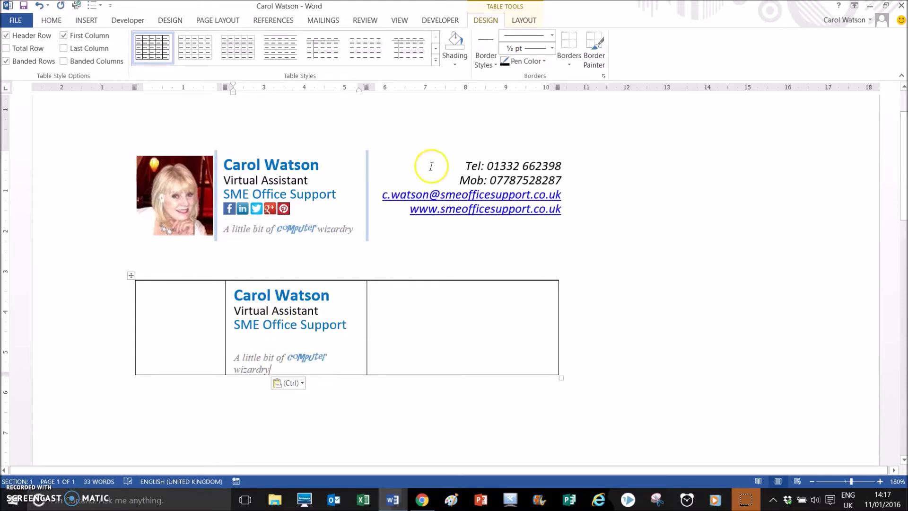
# - Paste the four contact-detail lines into the right cell and right-align them
pyautogui.moveTo(466, 164); pyautogui.dragTo(568, 213)
pyautogui.hotkey('ctrl', 'c')
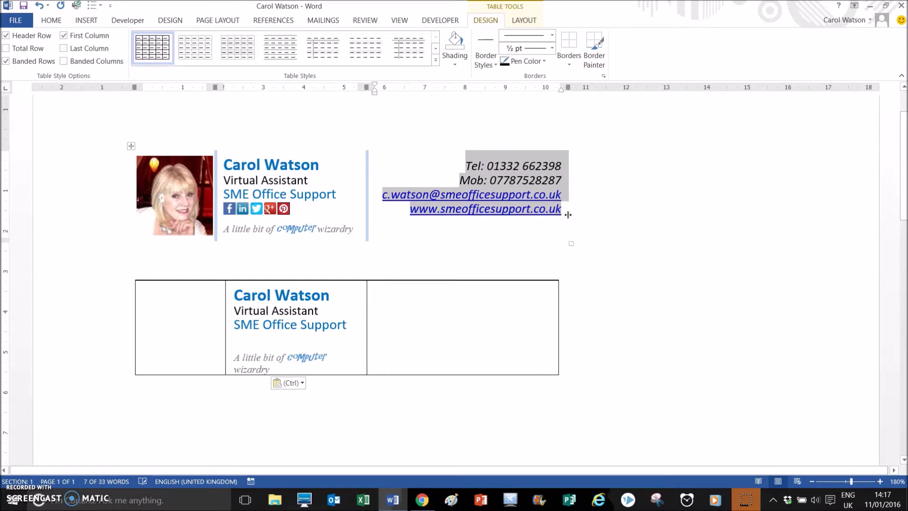
pyautogui.click(466, 294)
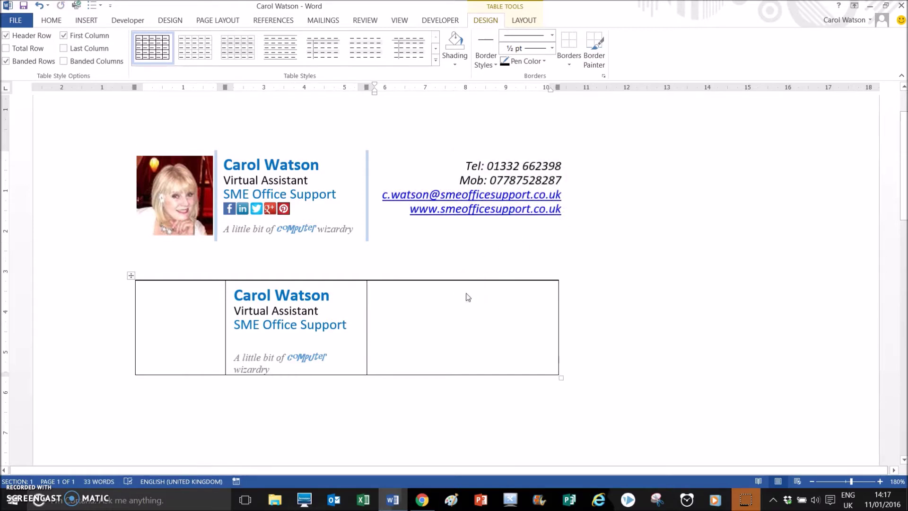
pyautogui.hotkey('ctrl', 'v')
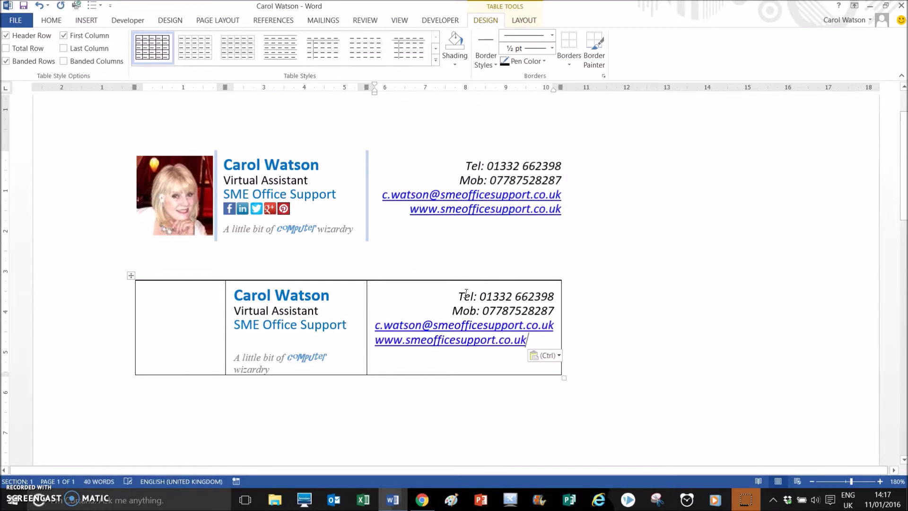
pyautogui.click(52, 21)
pyautogui.click(269, 58)
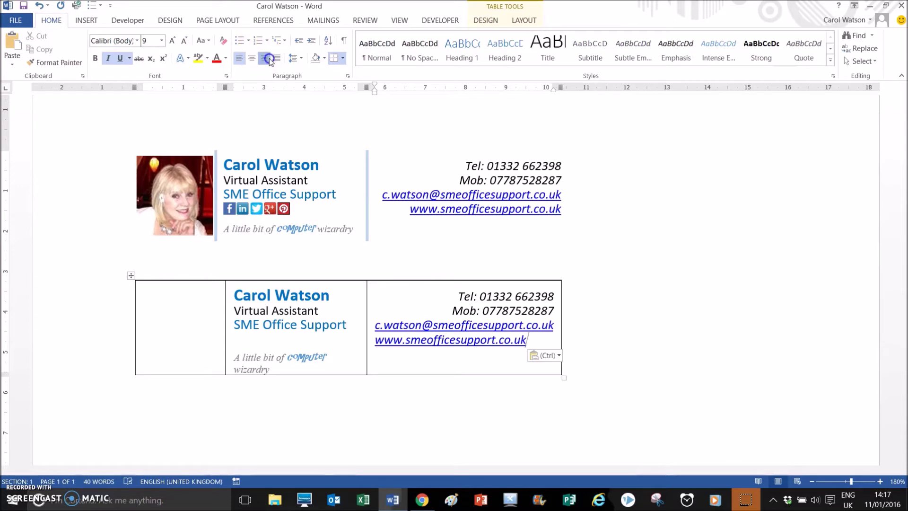
# - Widen the middle and right columns slightly so the email address fits
pyautogui.click(250, 336)
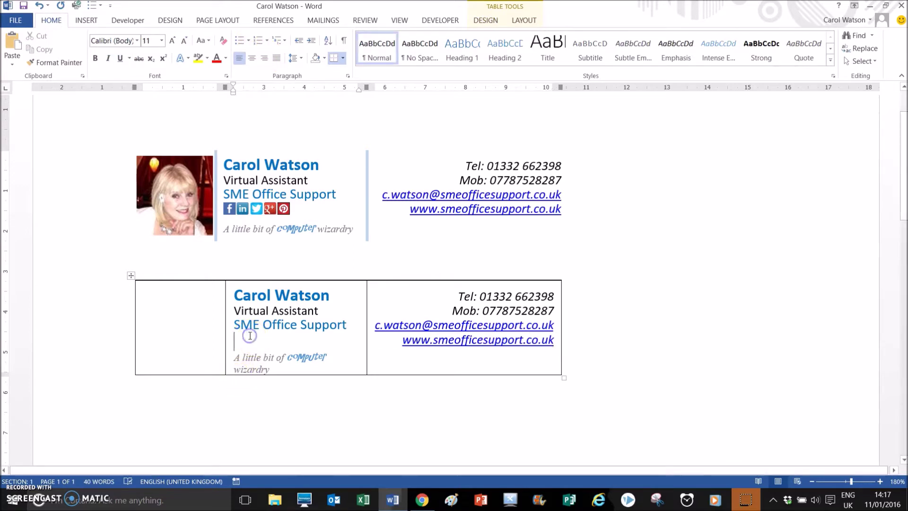
pyautogui.moveTo(367, 347); pyautogui.dragTo(377, 347)
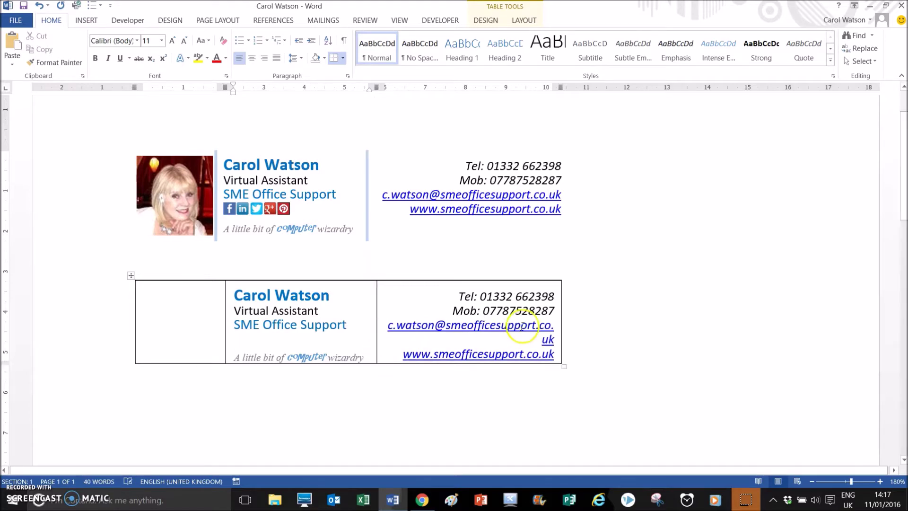
pyautogui.moveTo(561, 314); pyautogui.dragTo(582, 314)
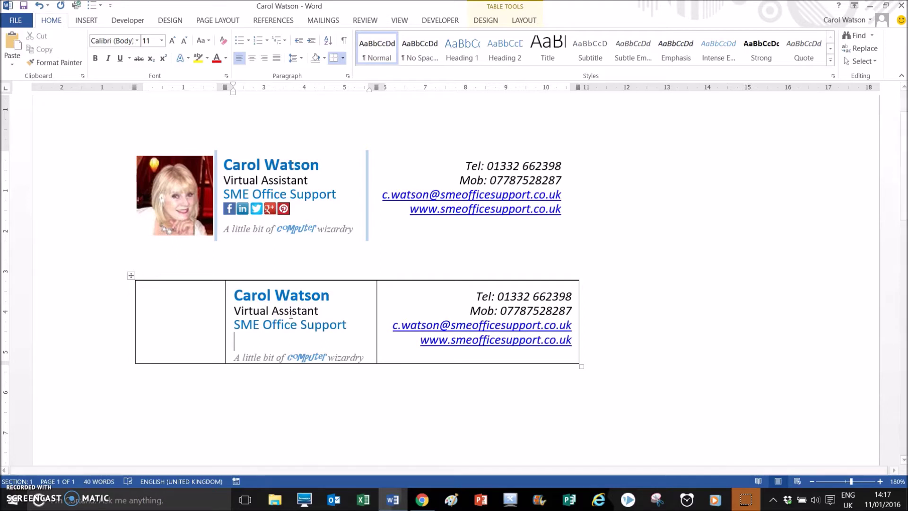
# - Set the signature table's borders to No Border
pyautogui.click(130, 275)
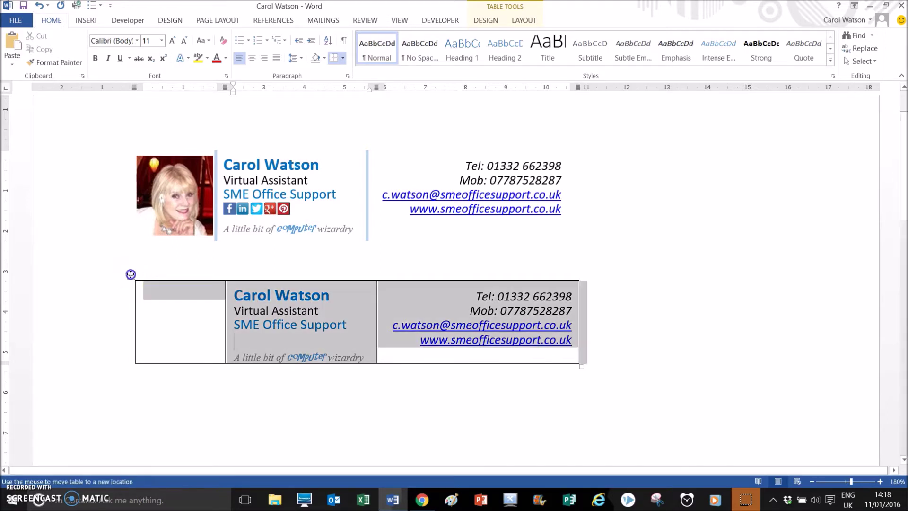
pyautogui.click(489, 21)
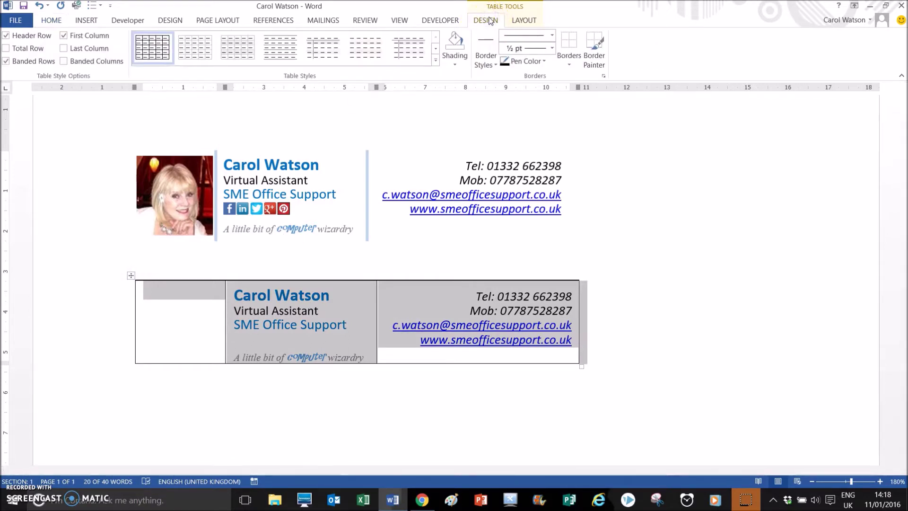
pyautogui.click(569, 61)
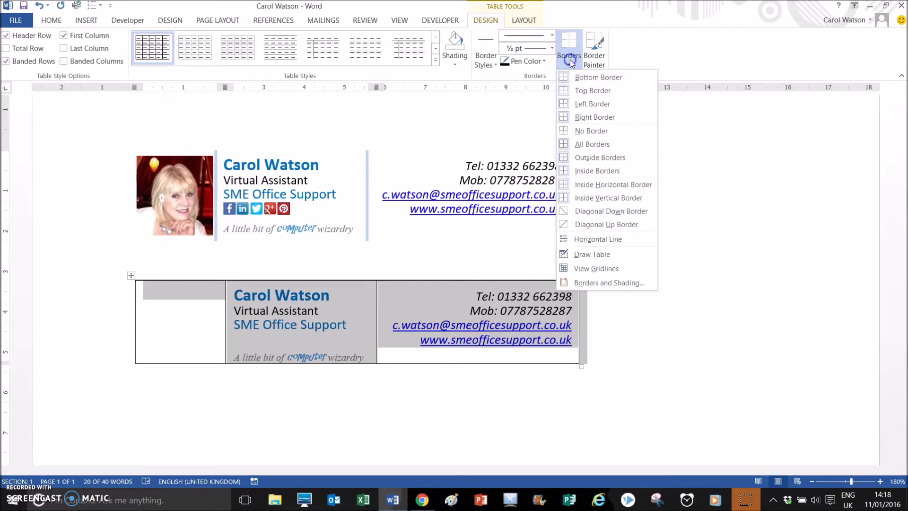
pyautogui.click(584, 130)
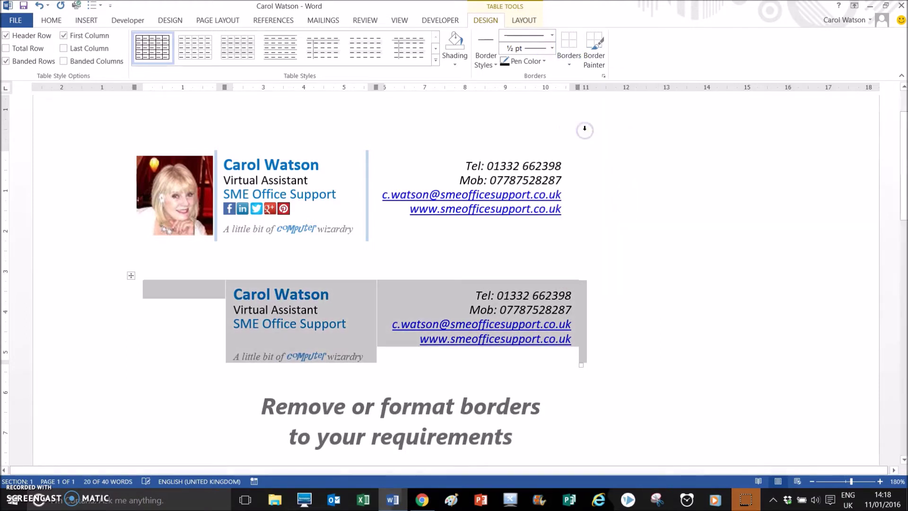
pyautogui.click(343, 329)
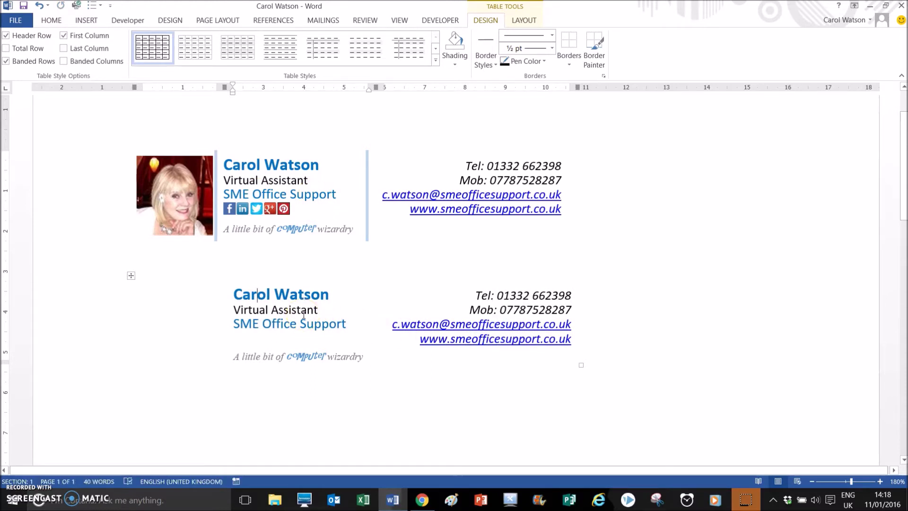
# - Copy the whole borderless table row and return to the Gmail inbox
pyautogui.click(231, 296)
pyautogui.click(158, 298)
pyautogui.moveTo(158, 297); pyautogui.dragTo(416, 307)
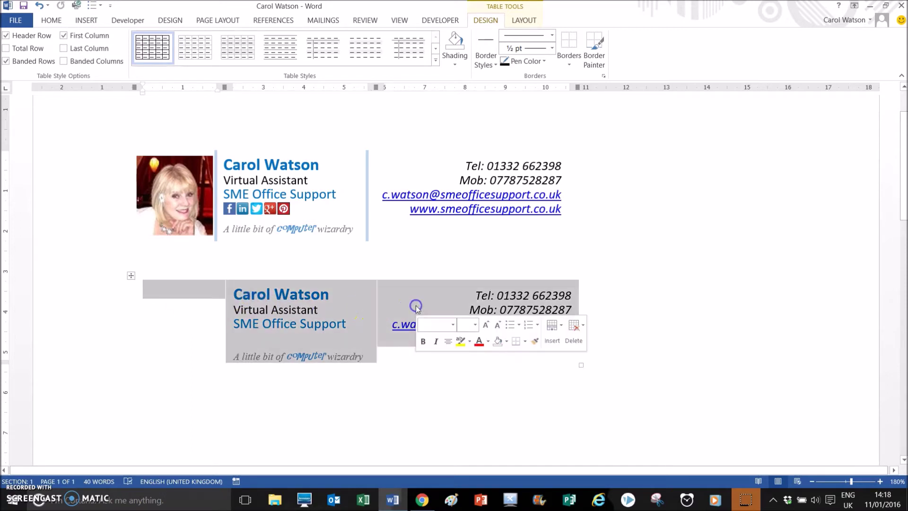
pyautogui.click(601, 272)
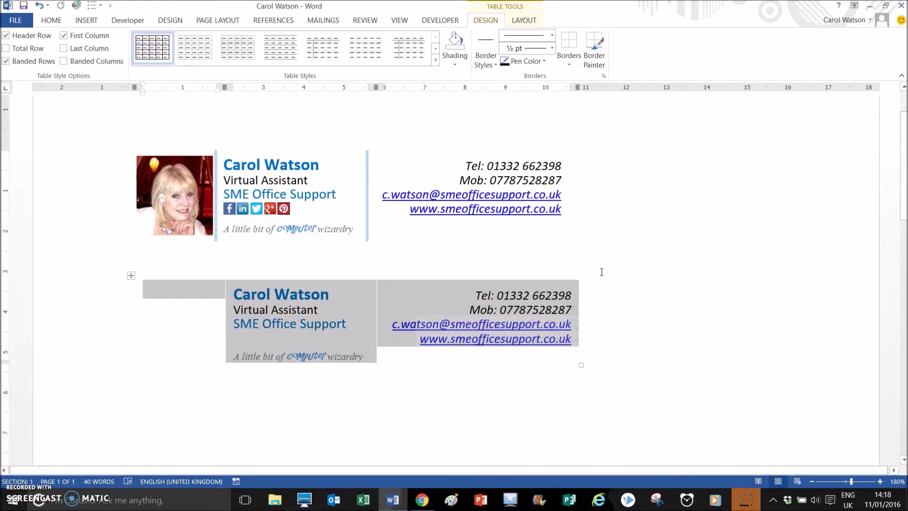
pyautogui.hotkey('ctrl', 'c')
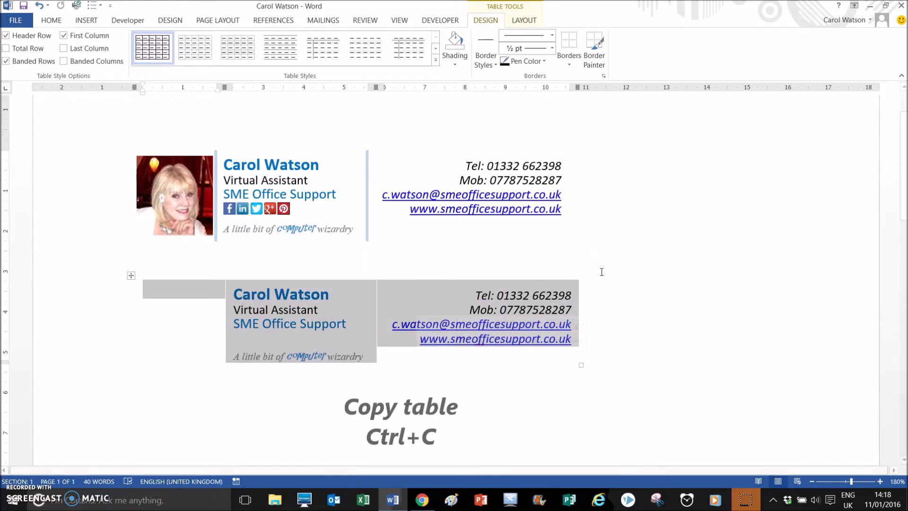
pyautogui.hotkey('alt', 'Tab')
pyautogui.click(856, 144)
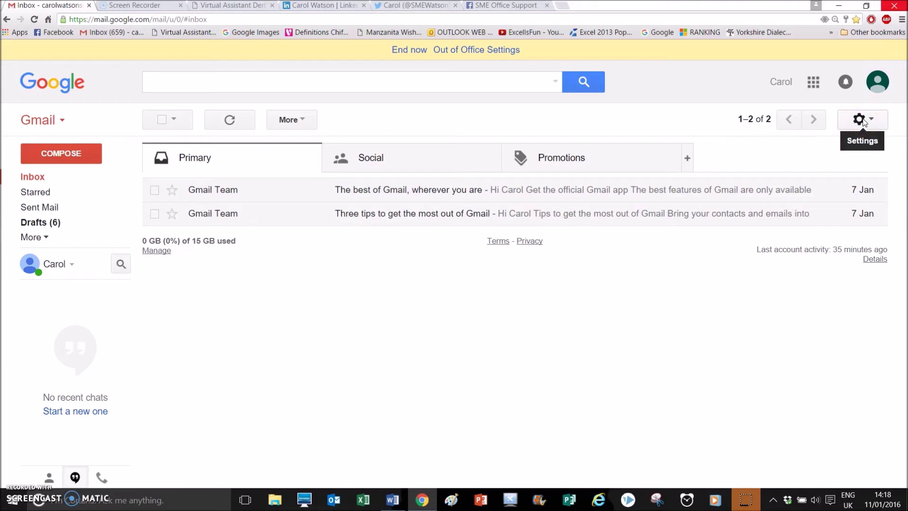
# - In Gmail's General settings, enable a custom signature and paste the copied table into it
pyautogui.click(863, 121)
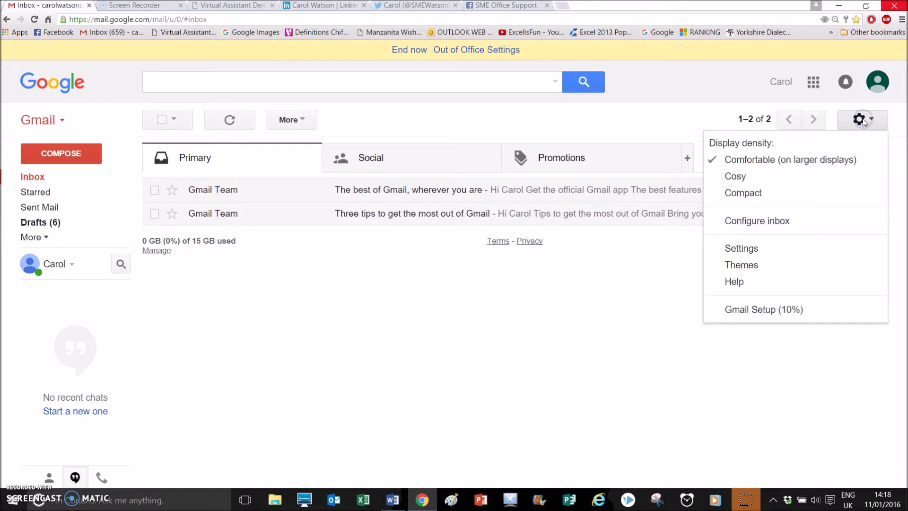
pyautogui.click(735, 251)
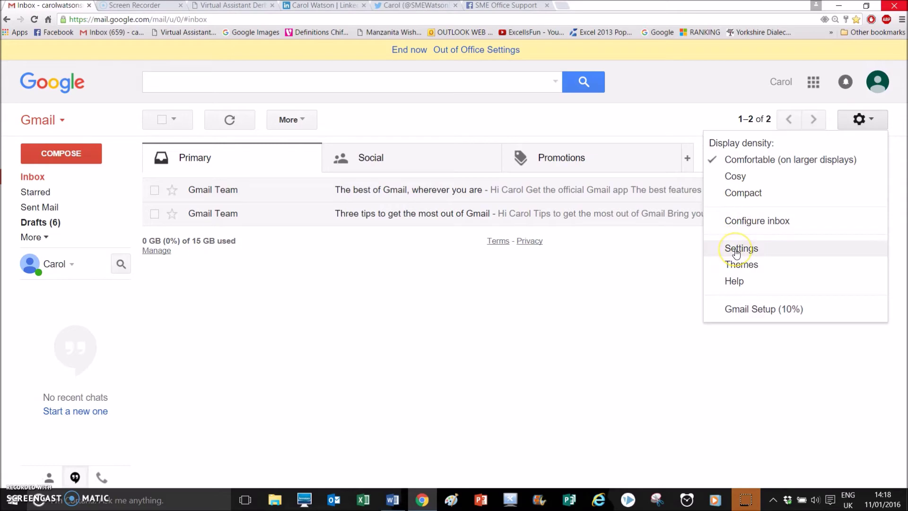
pyautogui.click(904, 330)
pyautogui.click(904, 330)
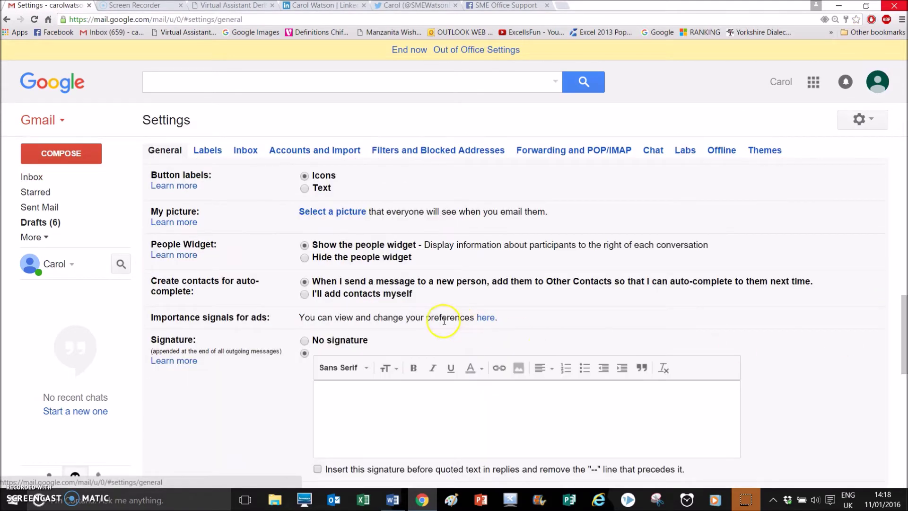
pyautogui.click(316, 354)
pyautogui.click(326, 386)
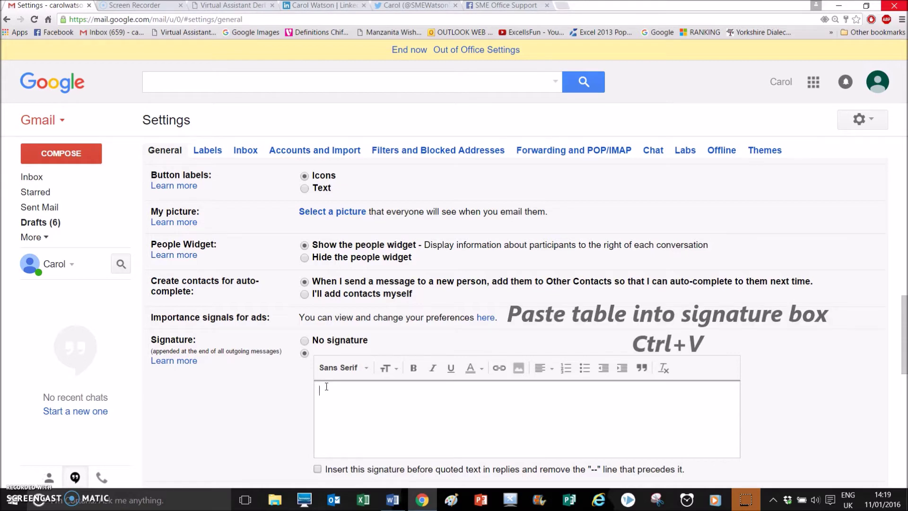
pyautogui.hotkey('ctrl', 'v')
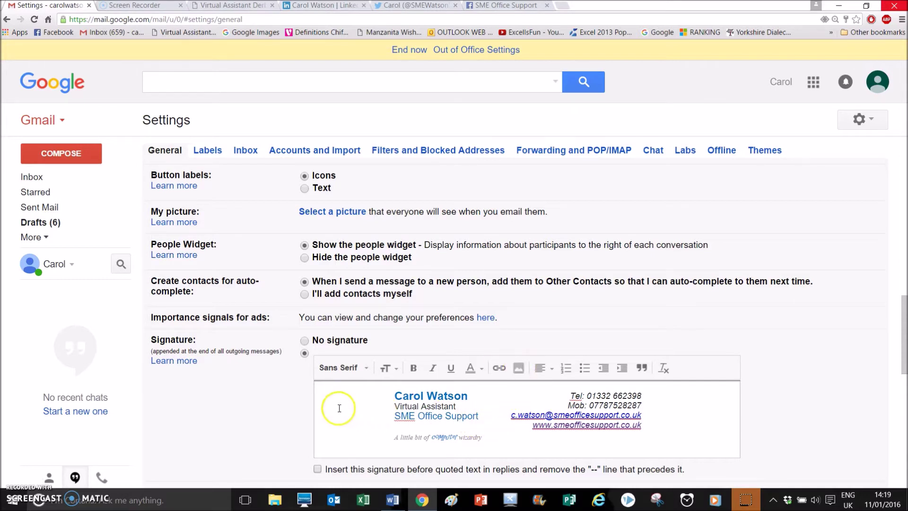
# - With the caret at the start of the signature, bring up the Insert Image picker
pyautogui.click(323, 391)
pyautogui.click(519, 368)
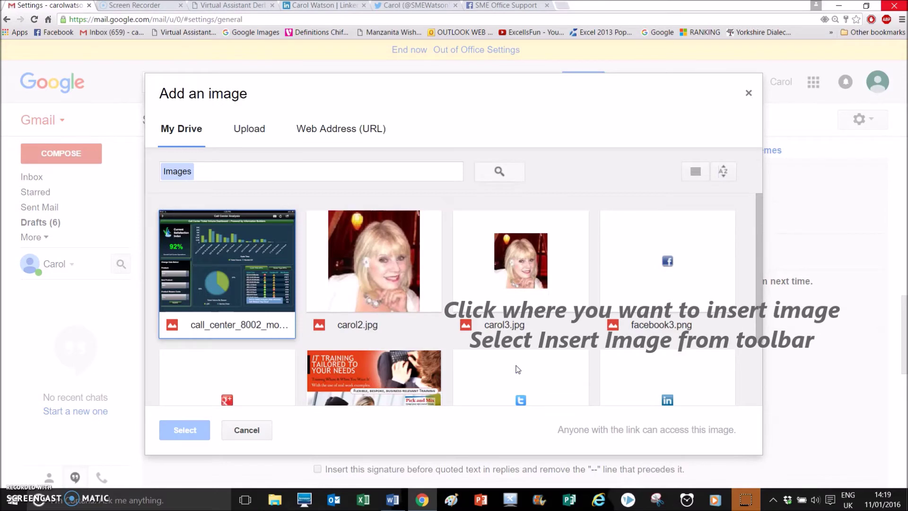
# - Insert carol3.jpg at the start of the signature and set it to Small
pyautogui.click(259, 110)
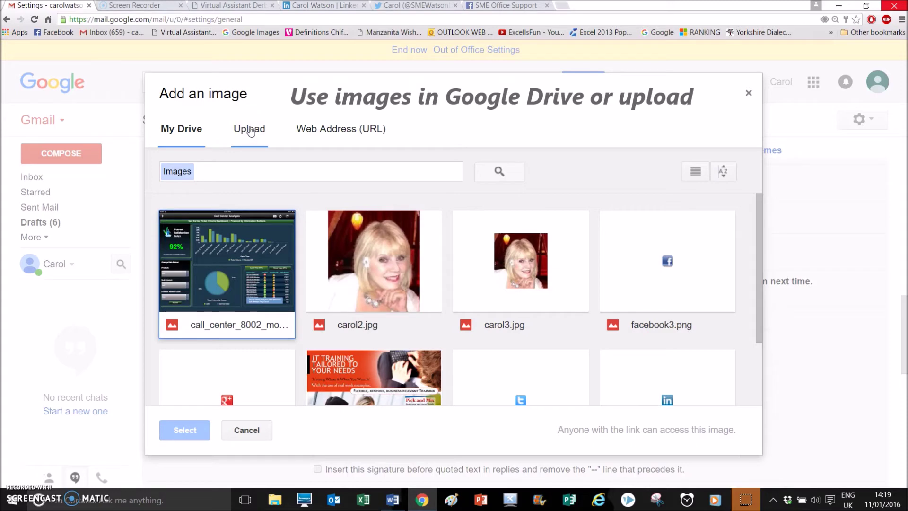
pyautogui.doubleClick(527, 274)
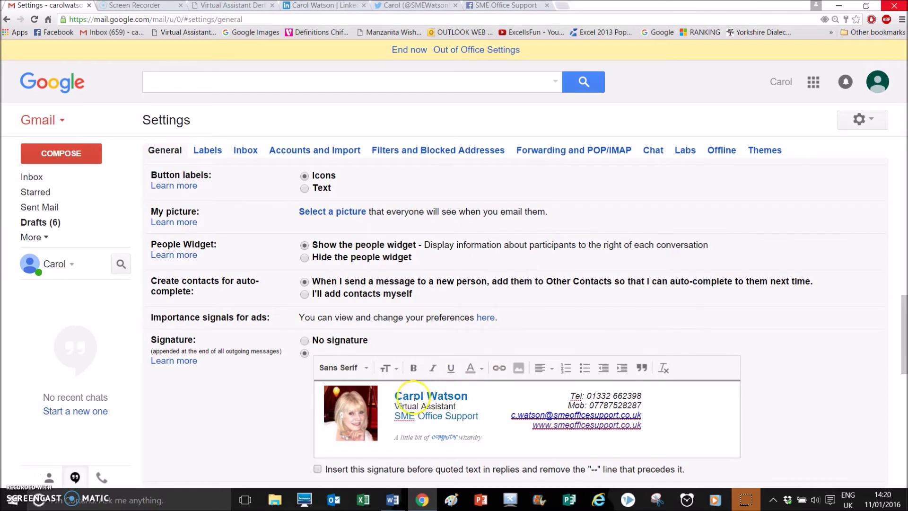
pyautogui.click(397, 396)
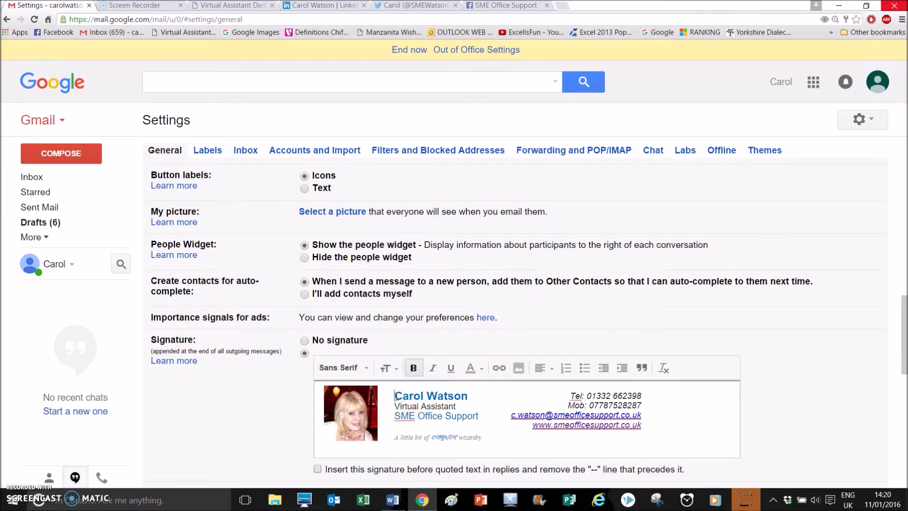
pyautogui.click(358, 405)
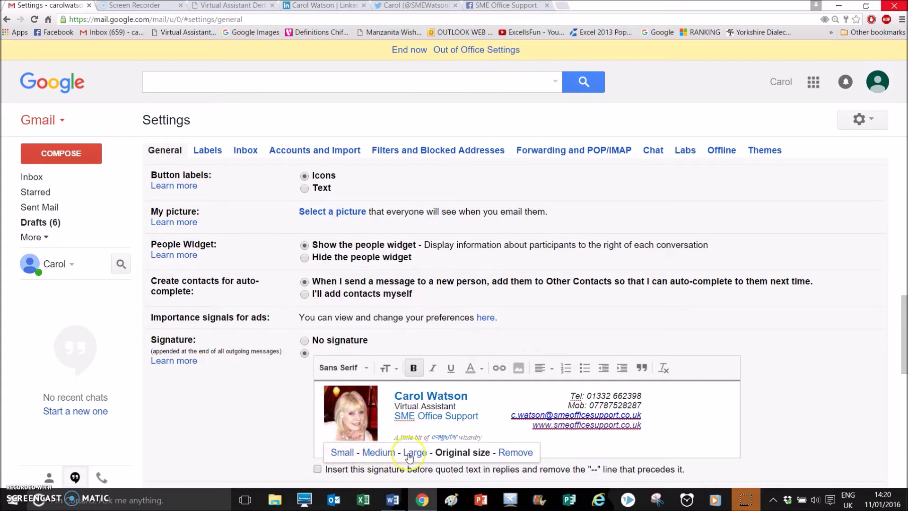
pyautogui.click(338, 452)
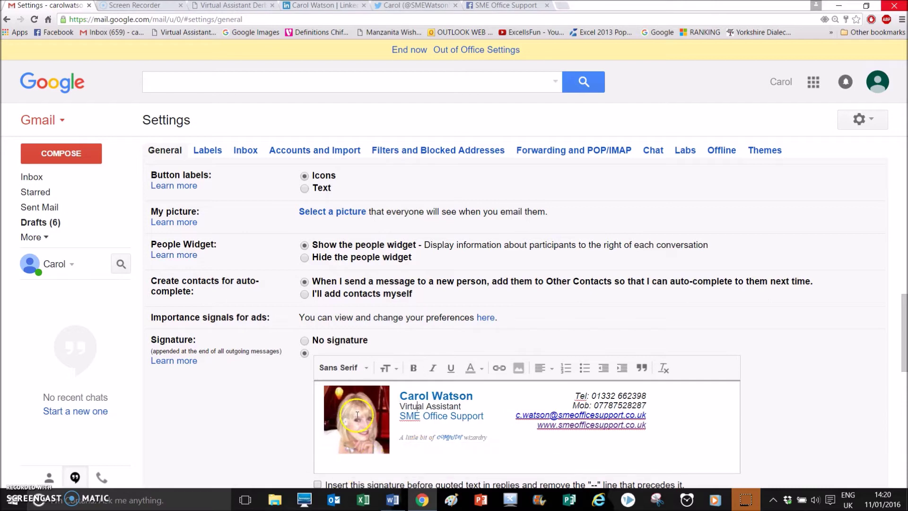
# - Position the caret on the line below the company name for the social icons
pyautogui.click(415, 426)
pyautogui.click(501, 404)
pyautogui.click(410, 426)
pyautogui.click(488, 395)
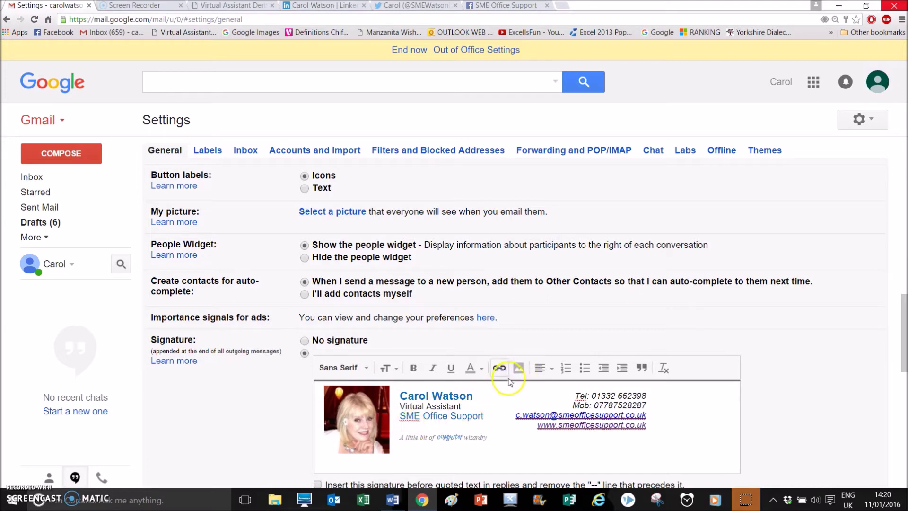
# - Insert facebook3.png on the line below SME Office Support
pyautogui.click(519, 369)
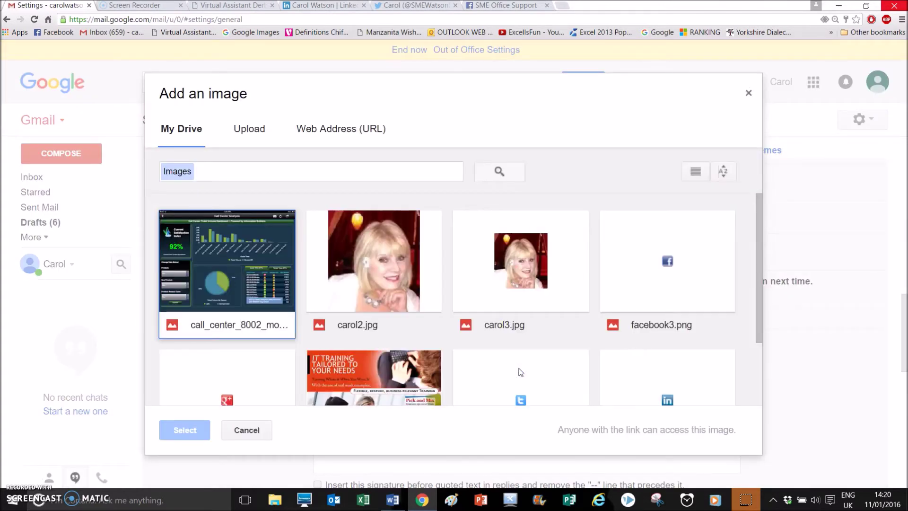
pyautogui.click(667, 259)
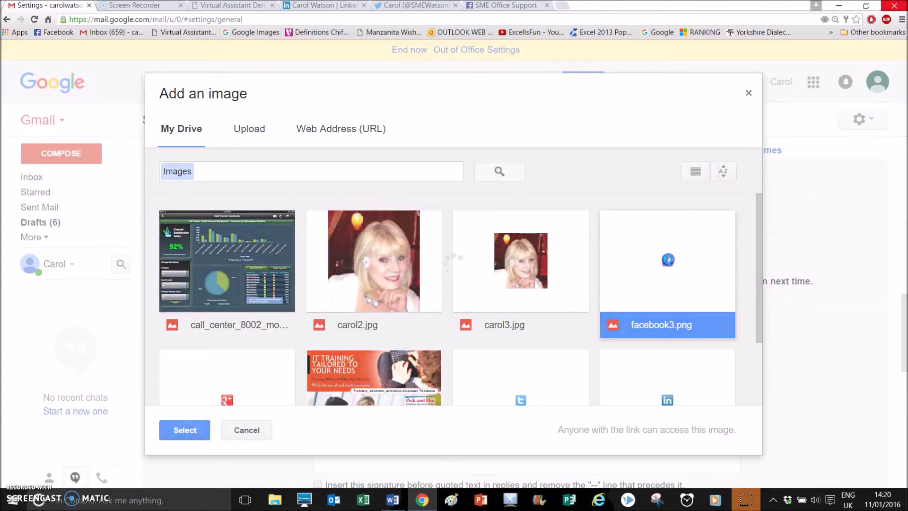
pyautogui.doubleClick(667, 260)
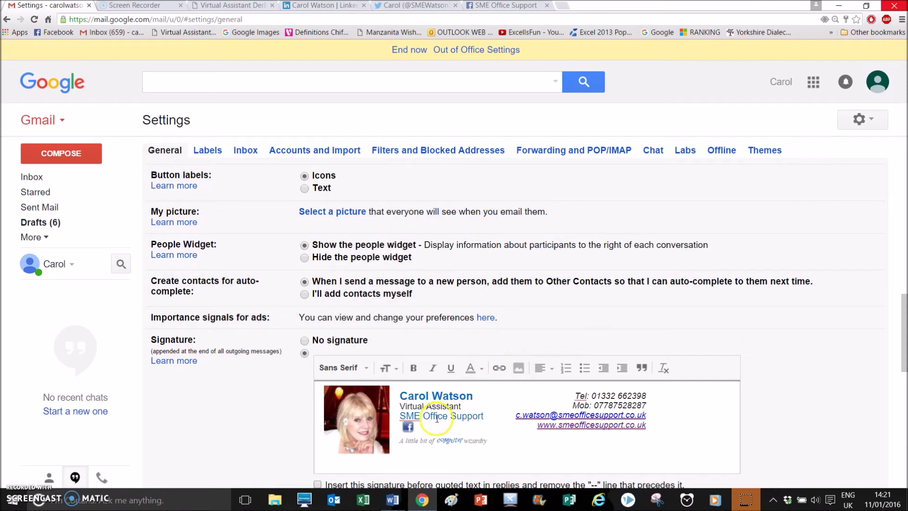
pyautogui.click(421, 426)
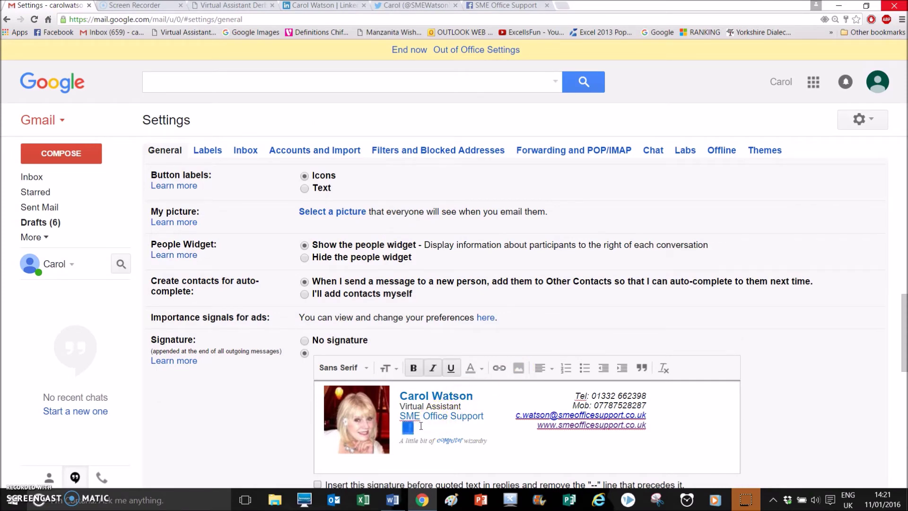
# - Select the Facebook icon and clear the placeholder in its link address
pyautogui.click(421, 425)
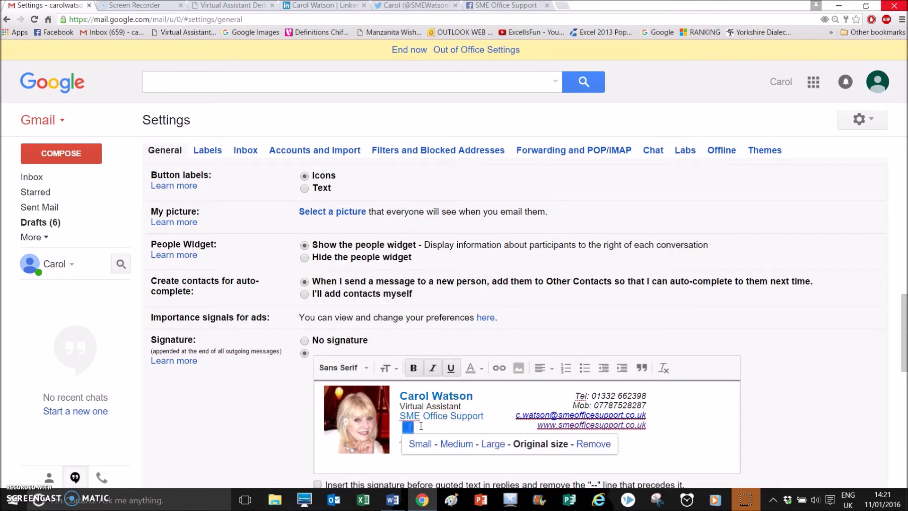
pyautogui.click(501, 371)
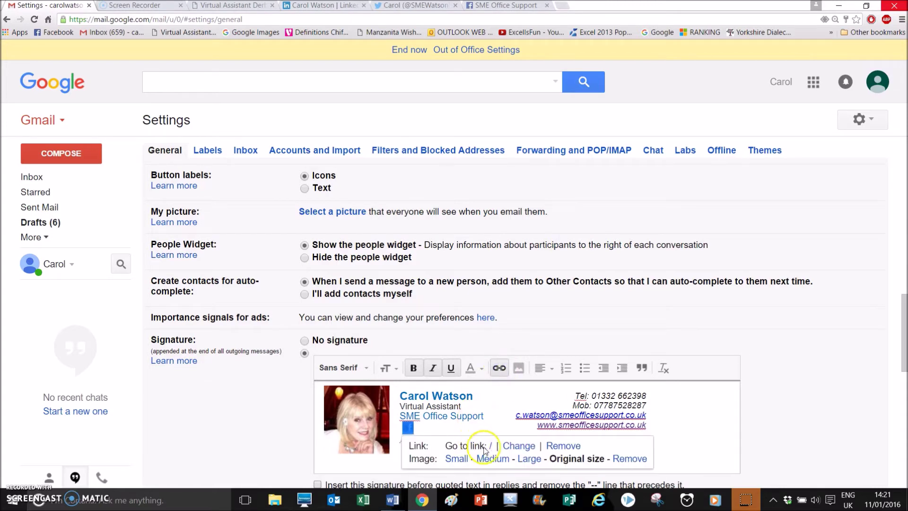
pyautogui.click(519, 447)
pyautogui.click(519, 446)
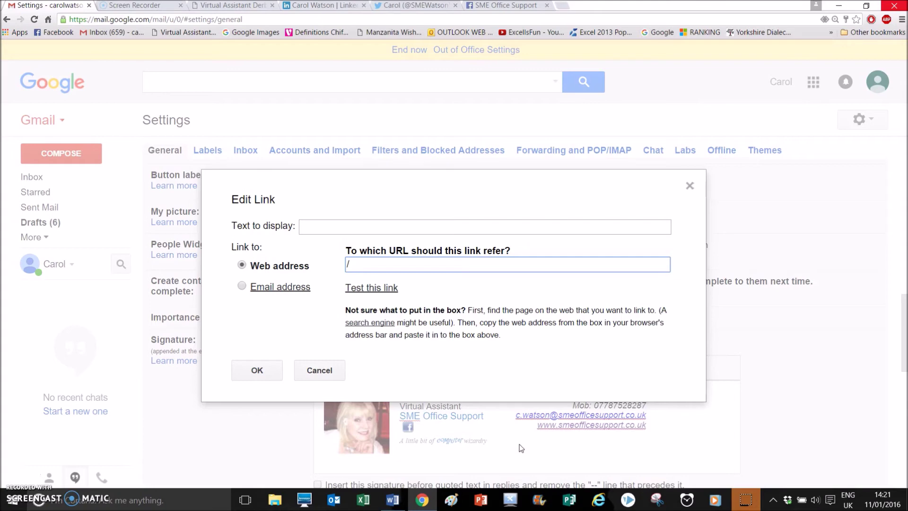
pyautogui.press('BackSpace')
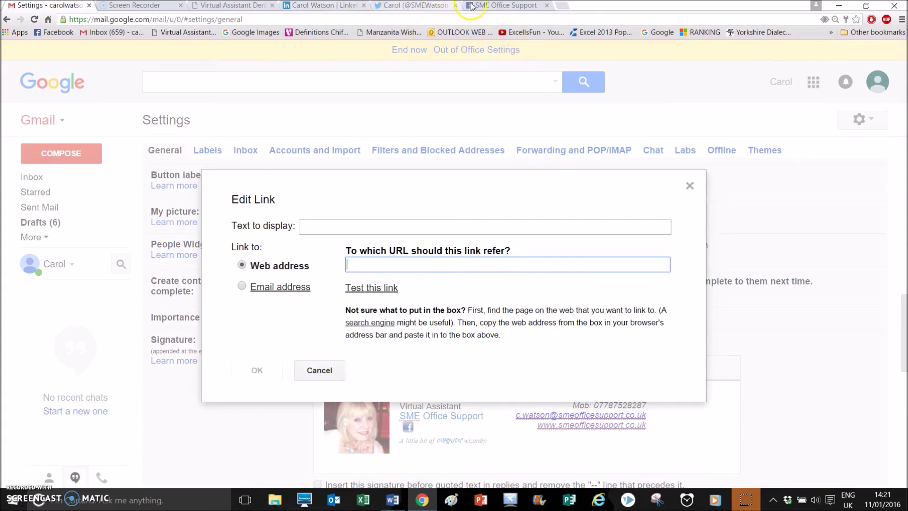
pyautogui.click(495, 6)
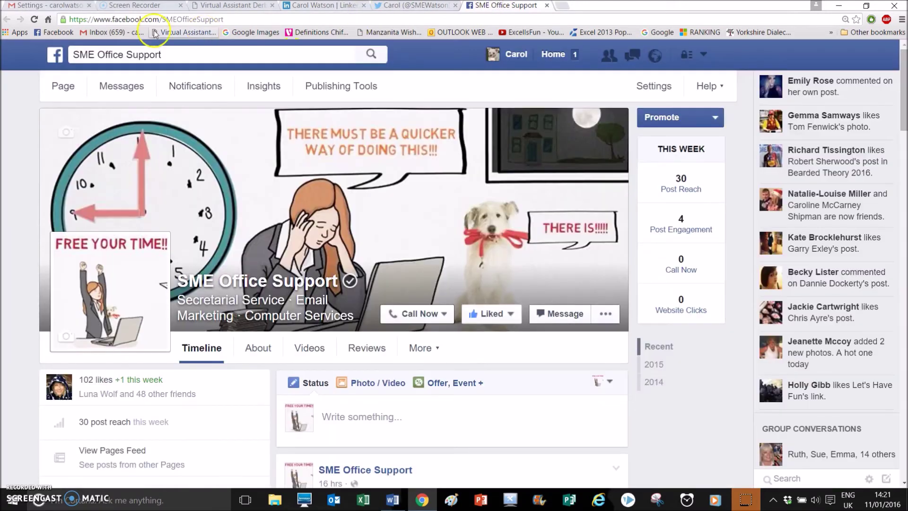
pyautogui.click(115, 19)
pyautogui.hotkey('ctrl', 'c')
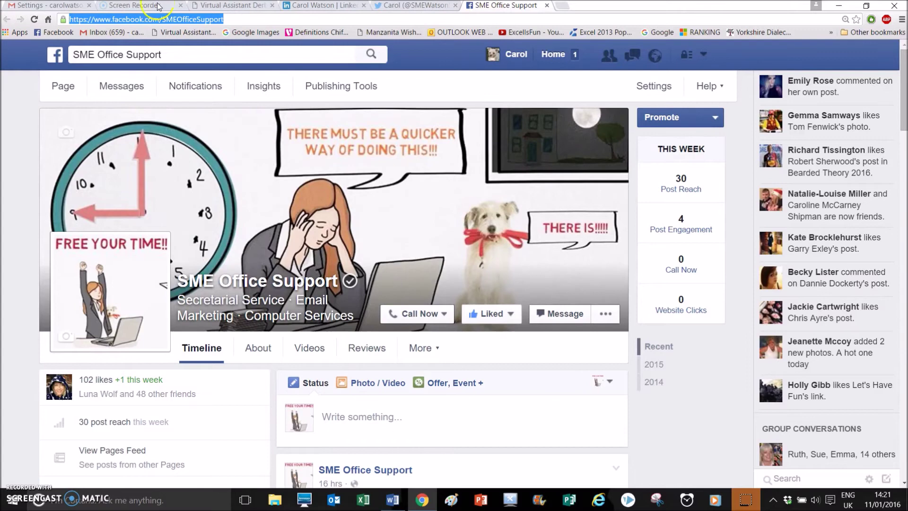
pyautogui.click(65, 7)
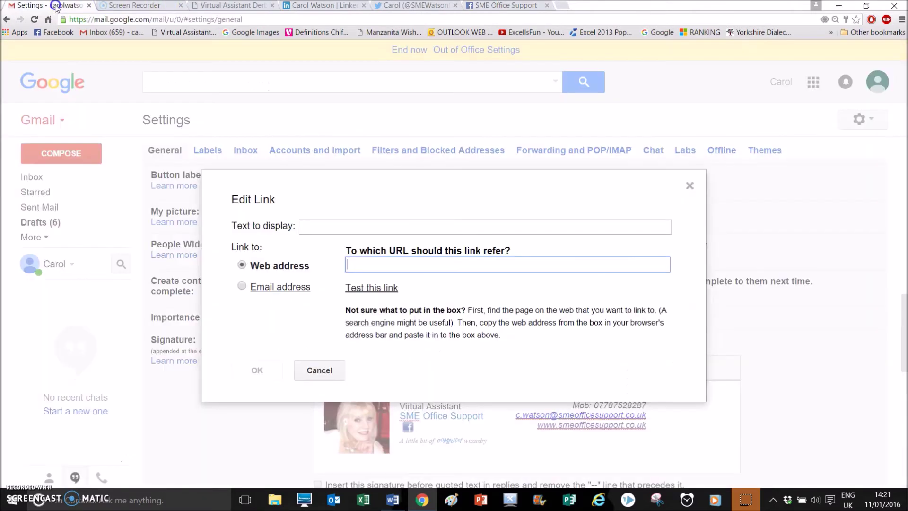
pyautogui.click(365, 263)
pyautogui.hotkey('ctrl', 'v')
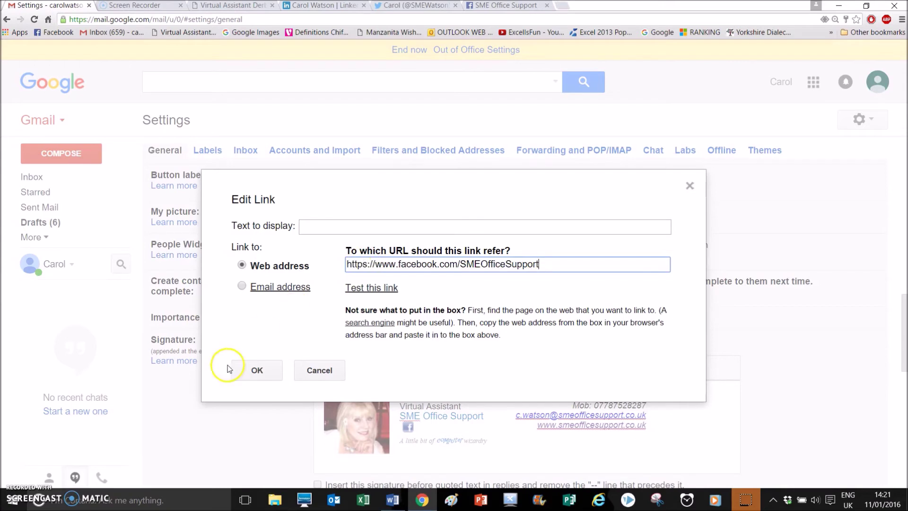
pyautogui.click(255, 370)
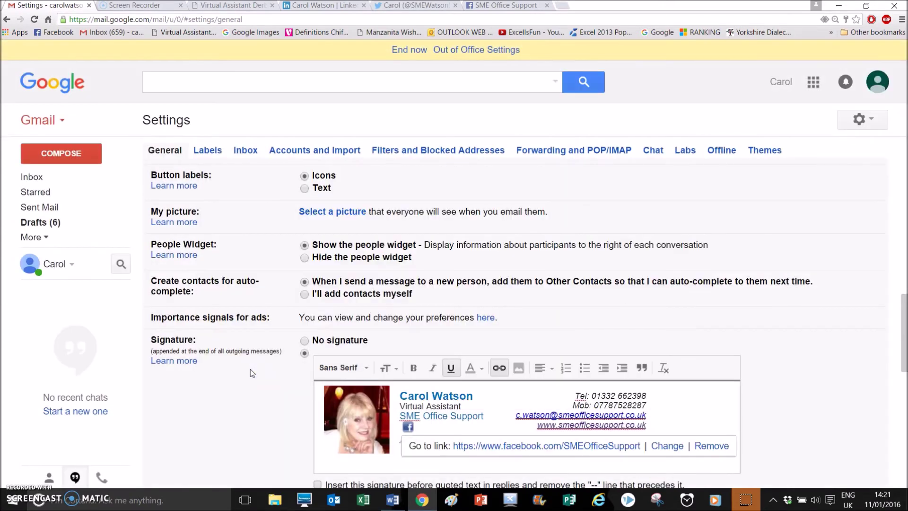
pyautogui.click(448, 429)
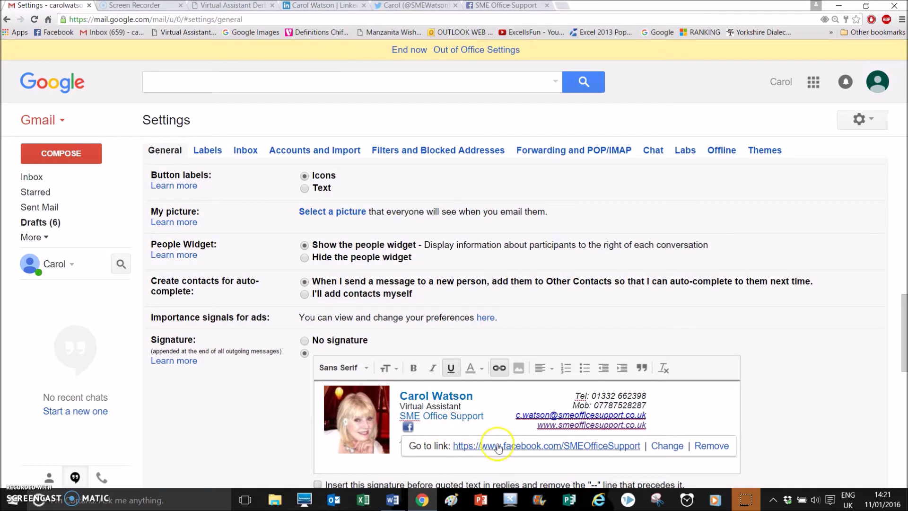
pyautogui.click(426, 424)
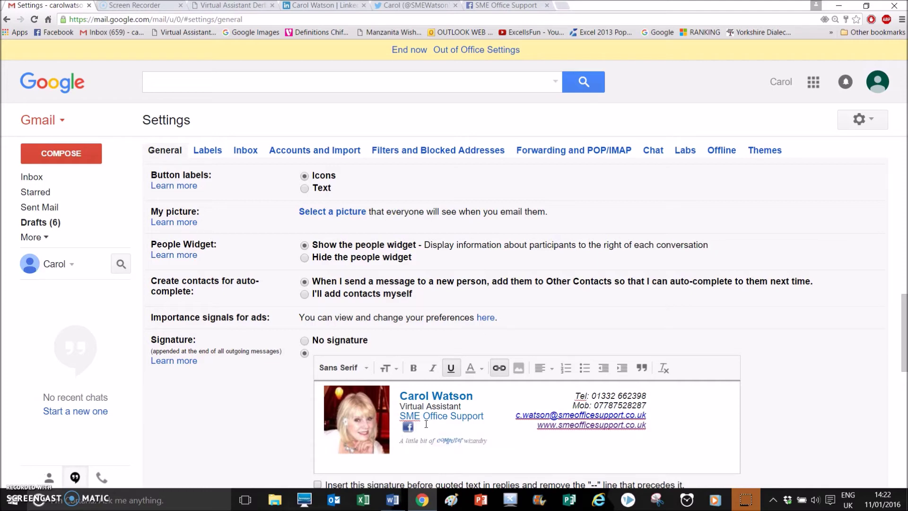
# - Insert the Twitter icon image next to the Facebook icon
pyautogui.click(518, 369)
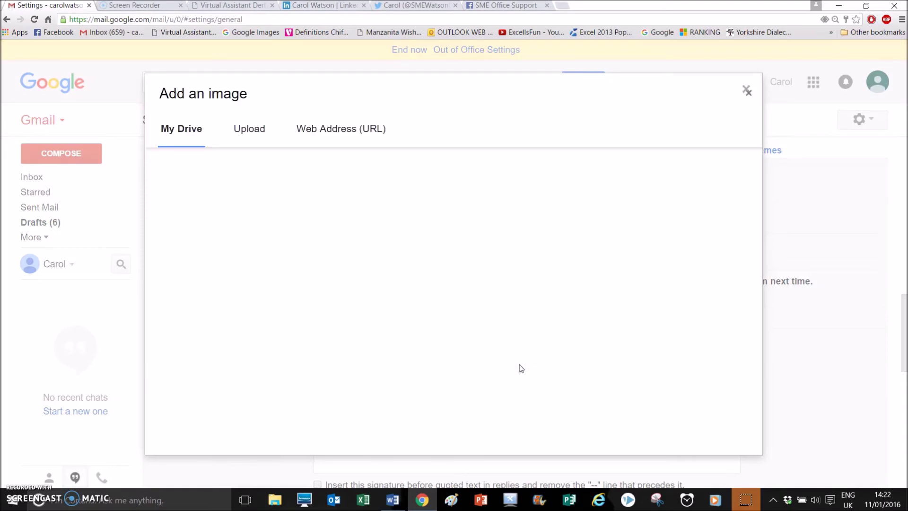
pyautogui.click(522, 381)
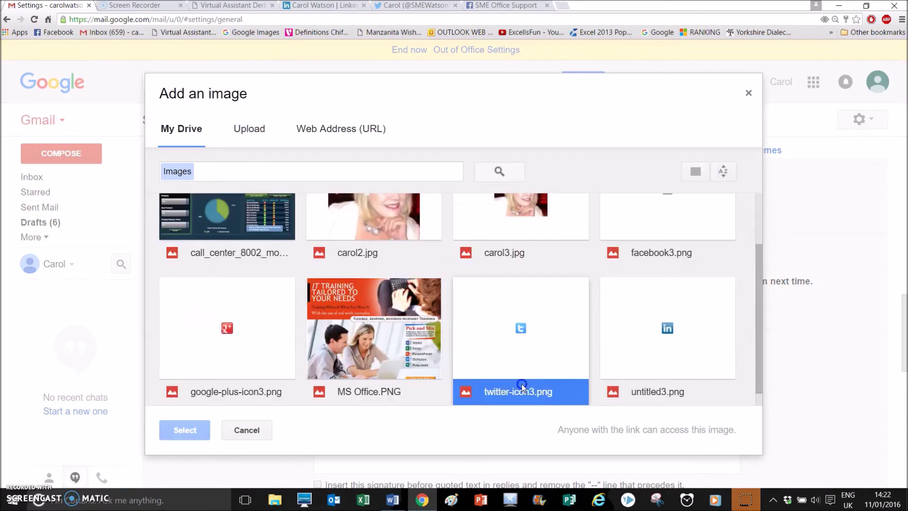
pyautogui.doubleClick(523, 387)
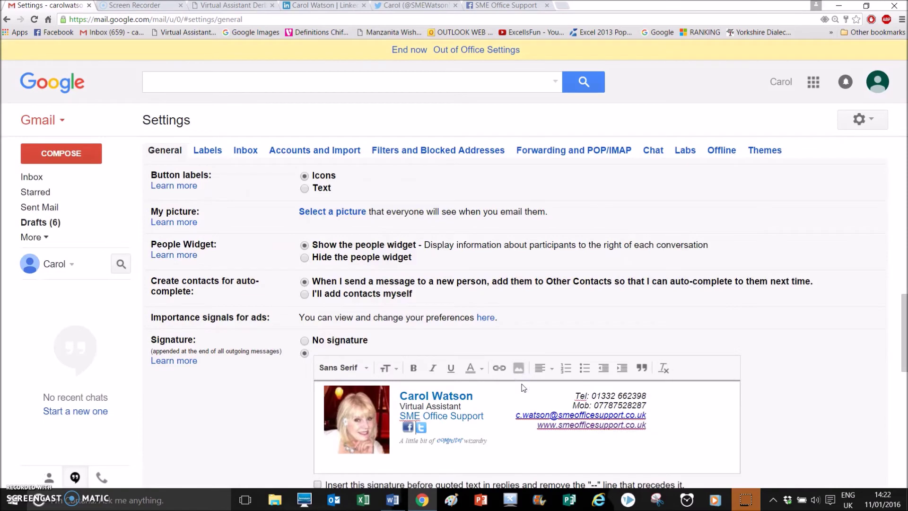
pyautogui.click(421, 427)
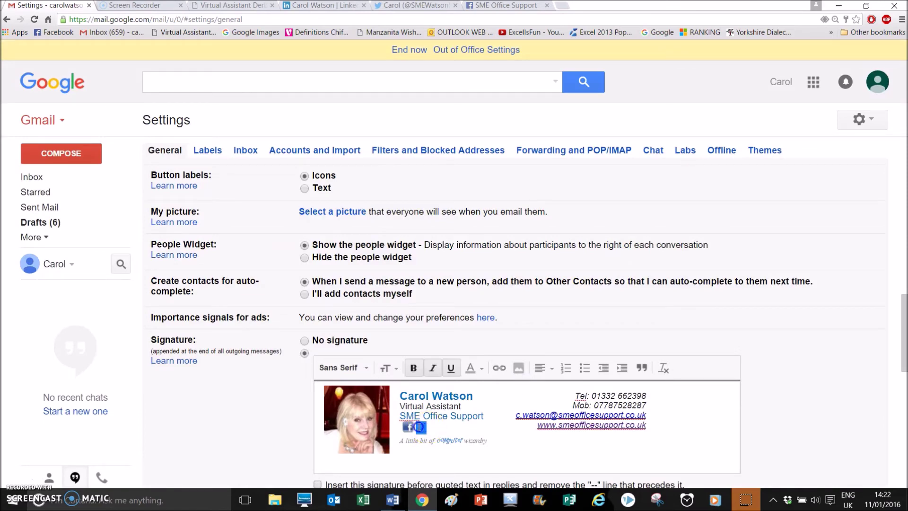
pyautogui.click(421, 426)
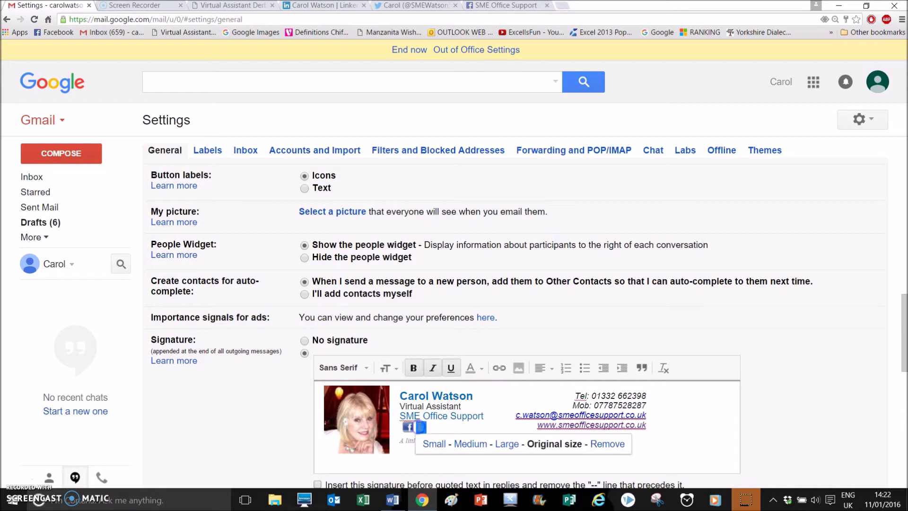
pyautogui.click(500, 368)
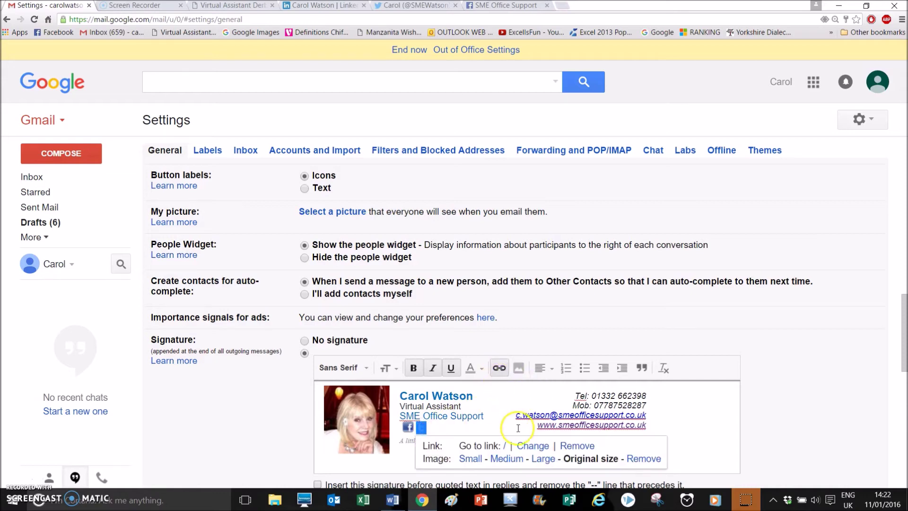
pyautogui.click(530, 447)
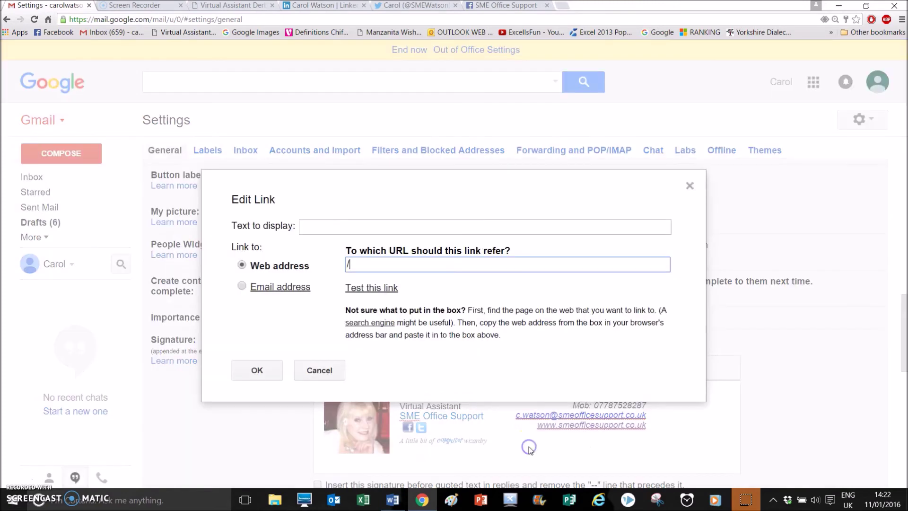
pyautogui.press('BackSpace')
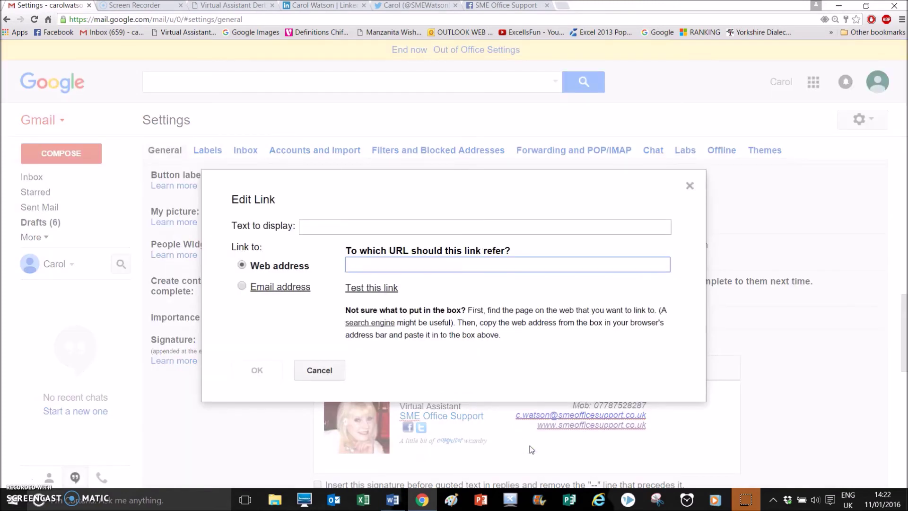
pyautogui.click(388, 8)
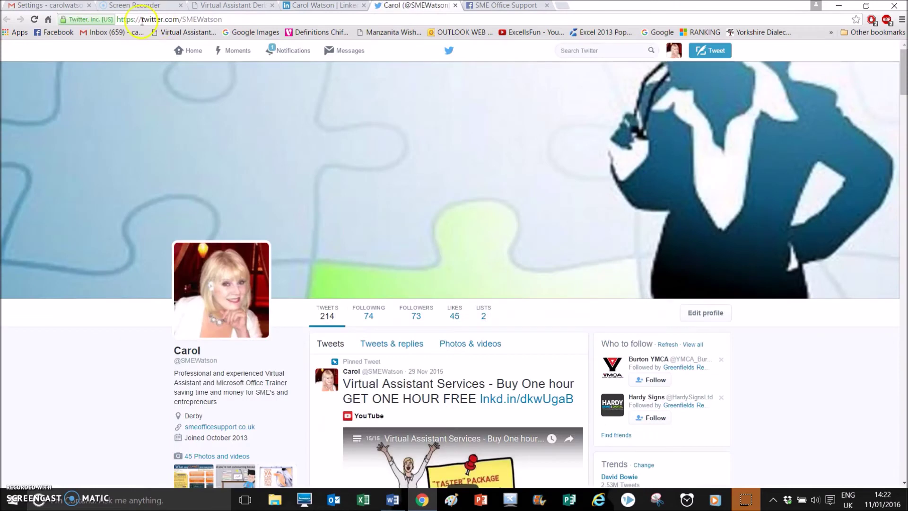
pyautogui.click(142, 20)
pyautogui.hotkey('ctrl', 'c')
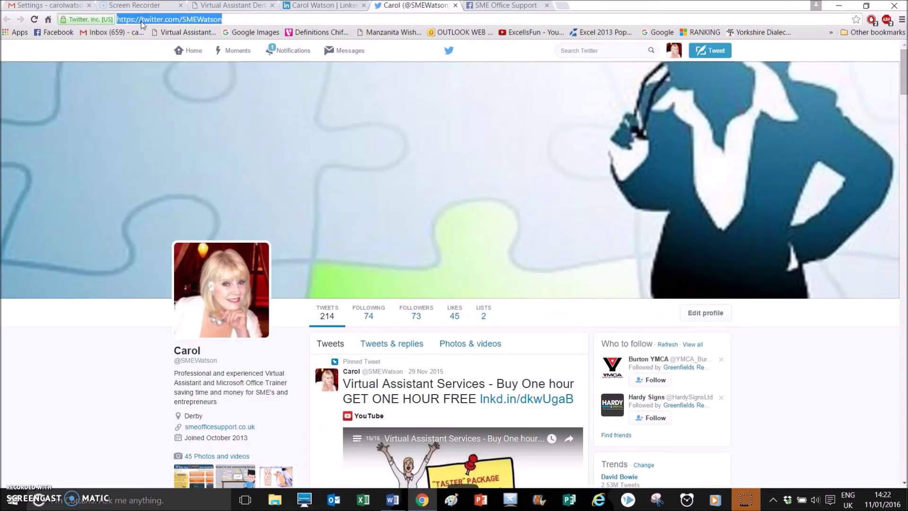
pyautogui.click(30, 7)
pyautogui.click(312, 223)
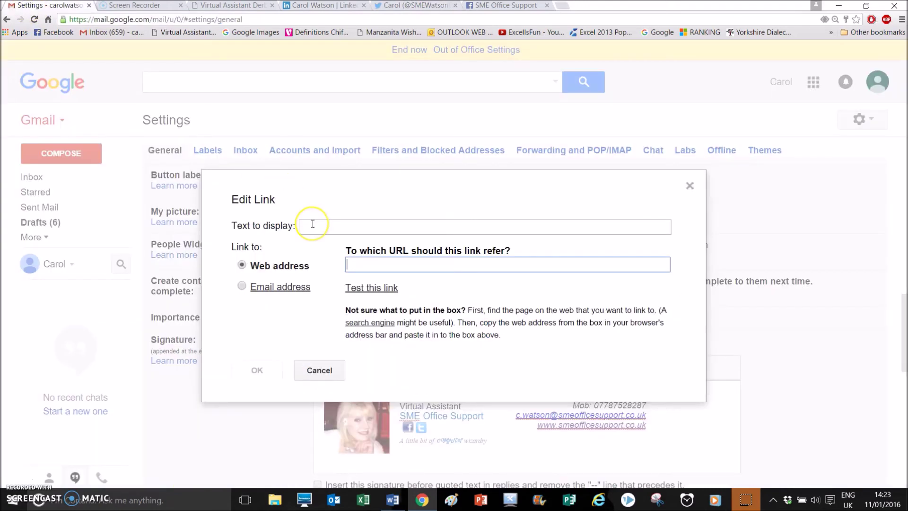
pyautogui.hotkey('ctrl', 'v')
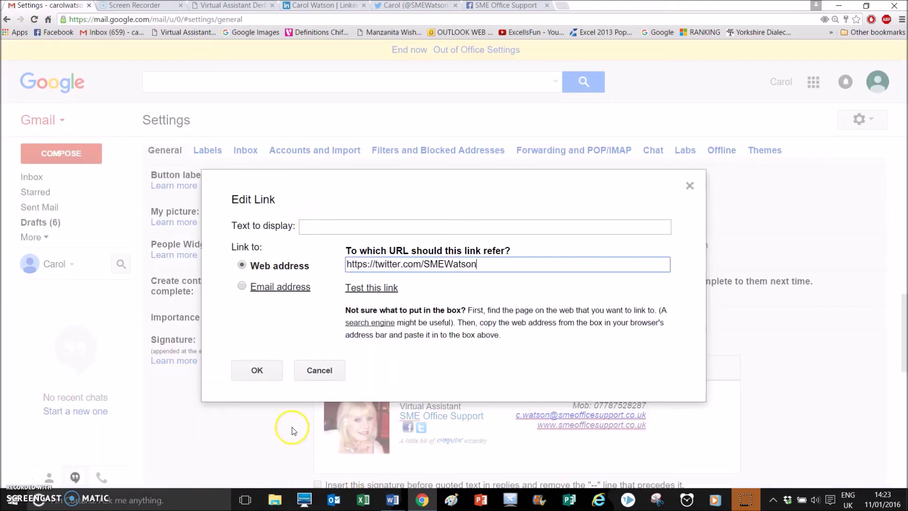
pyautogui.click(257, 369)
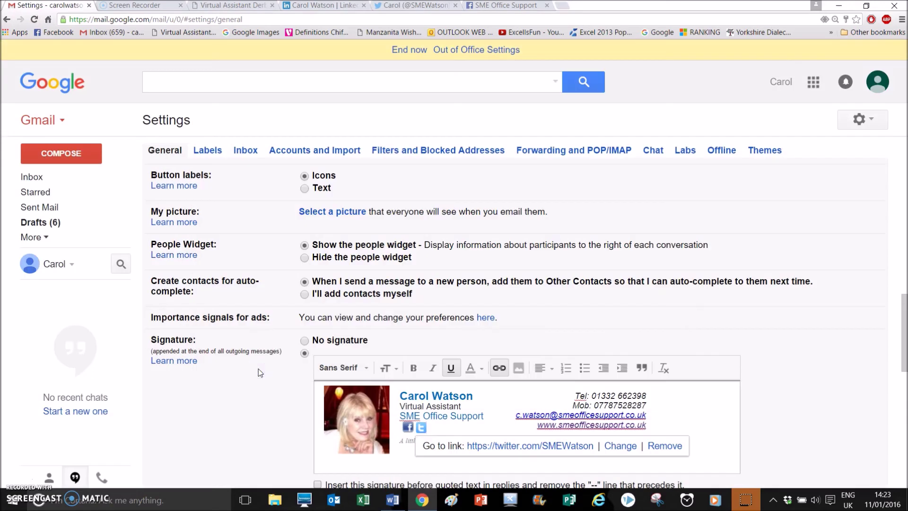
pyautogui.press('Right')
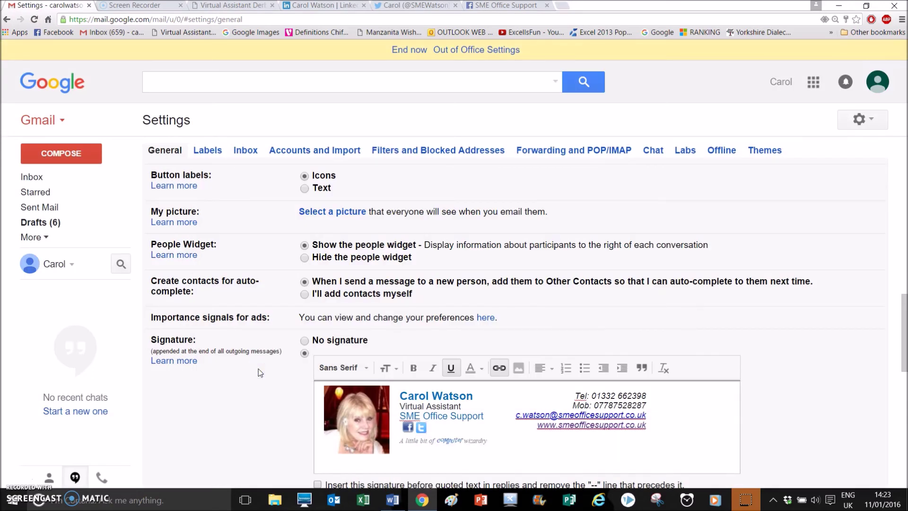
# - Insert the LinkedIn icon from My Drive after the Twitter icon and clear its placeholder link
pyautogui.click(518, 369)
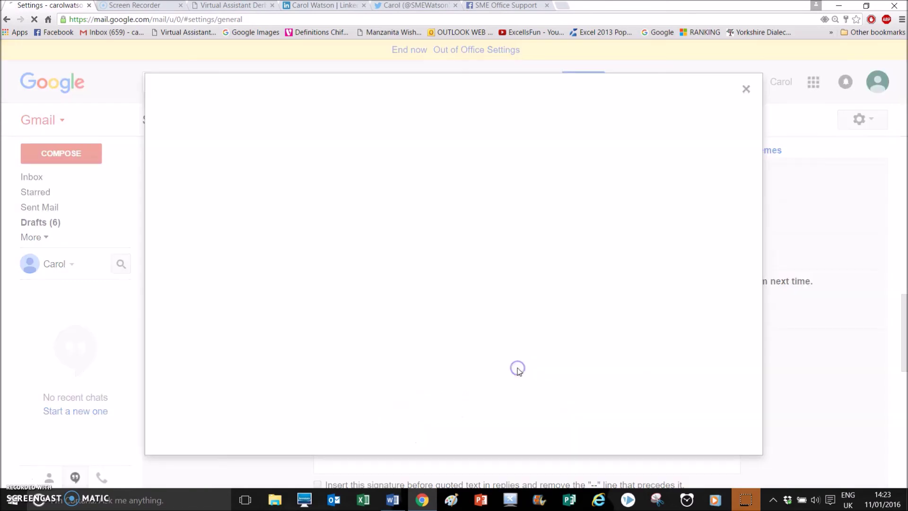
pyautogui.doubleClick(654, 378)
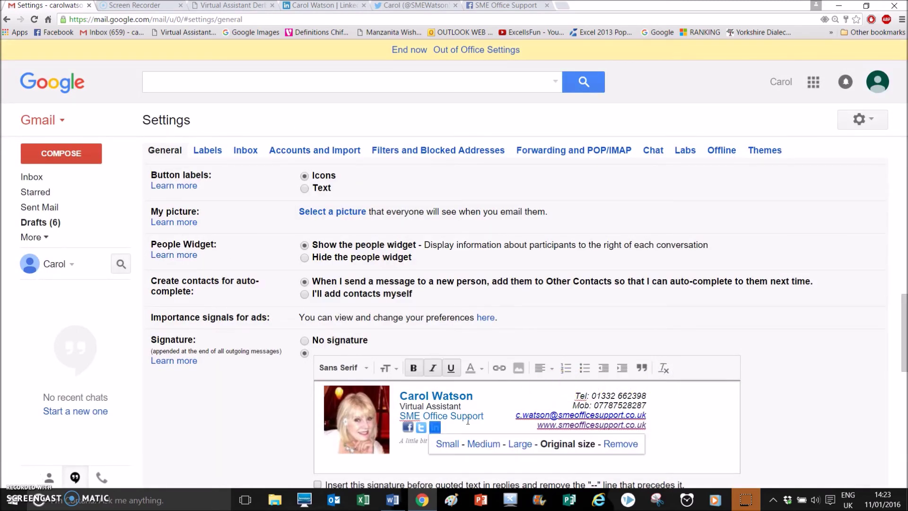
pyautogui.click(499, 370)
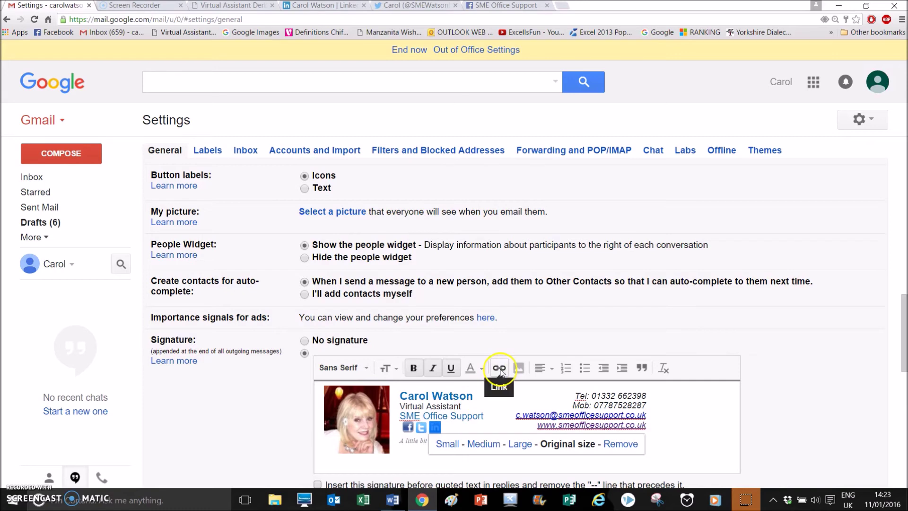
pyautogui.click(544, 445)
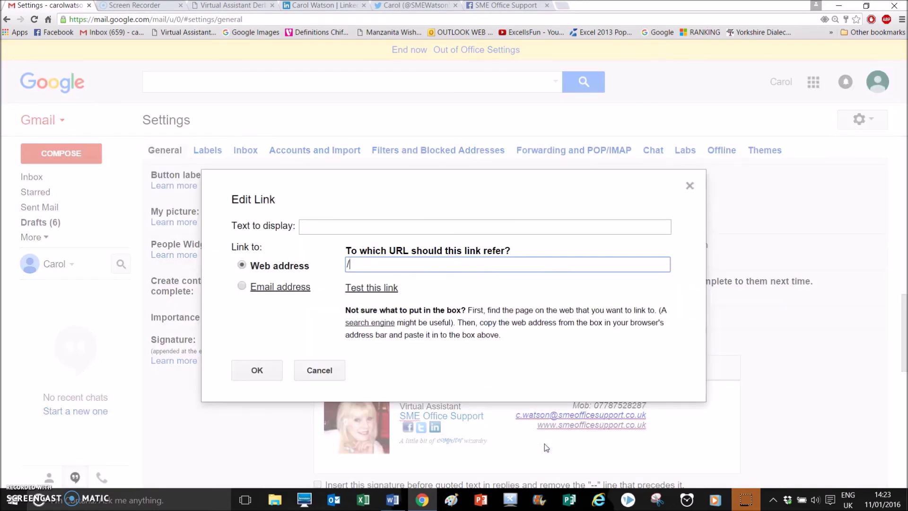
pyautogui.press('BackSpace')
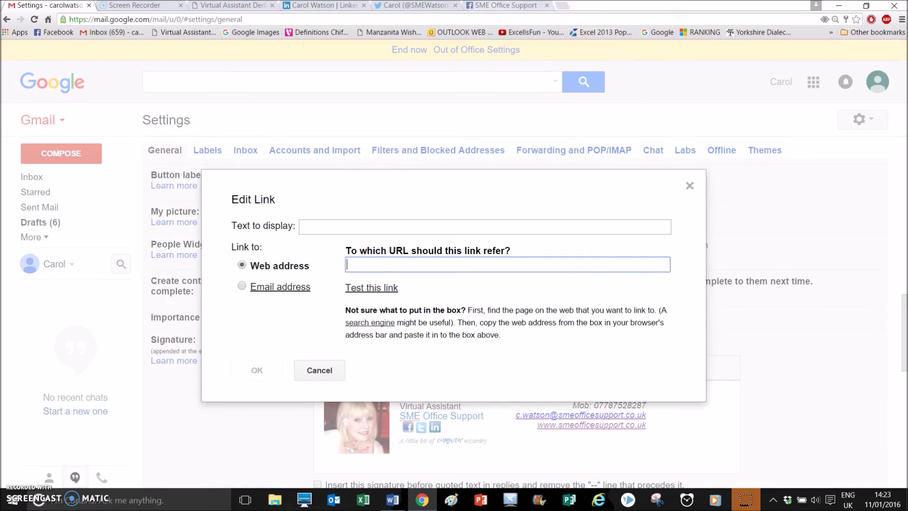
# - Link the LinkedIn icon to the LinkedIn profile address copied from the profile page
pyautogui.click(314, 5)
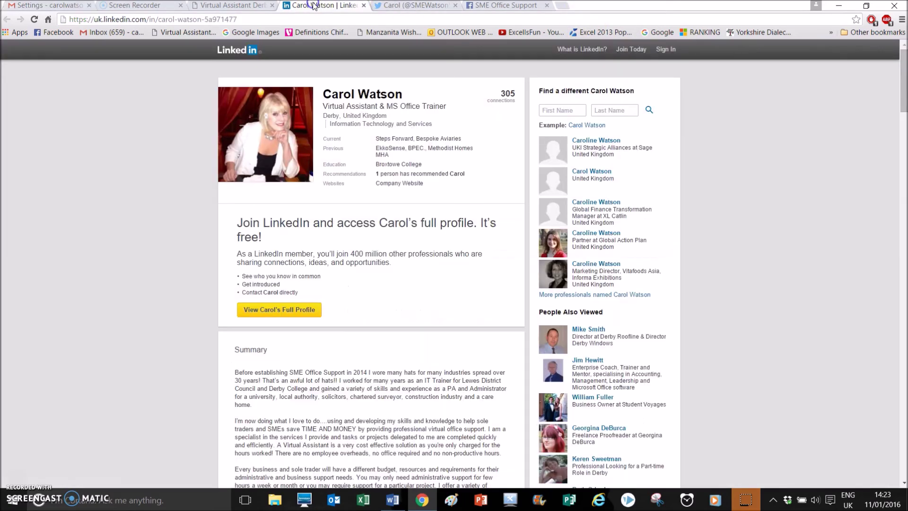
pyautogui.click(158, 21)
pyautogui.hotkey('ctrl', 'c')
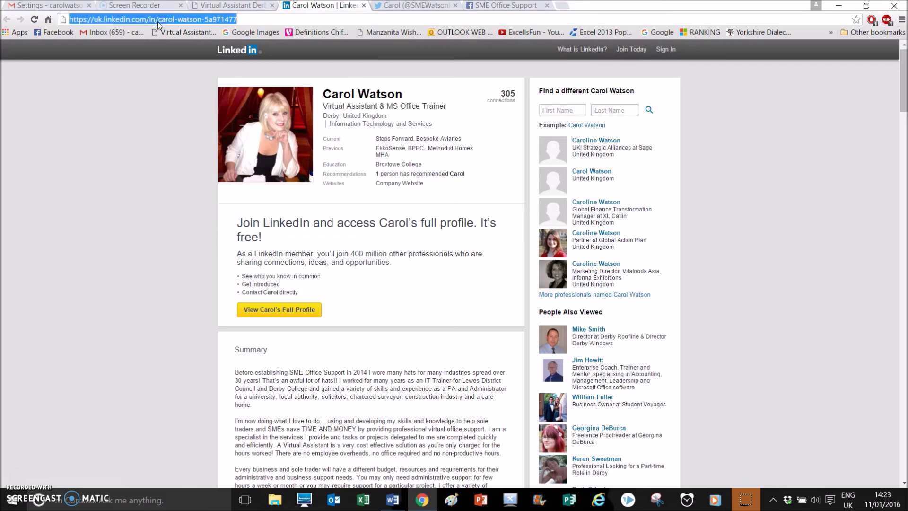
pyautogui.click(45, 6)
pyautogui.click(400, 256)
pyautogui.hotkey('ctrl', 'v')
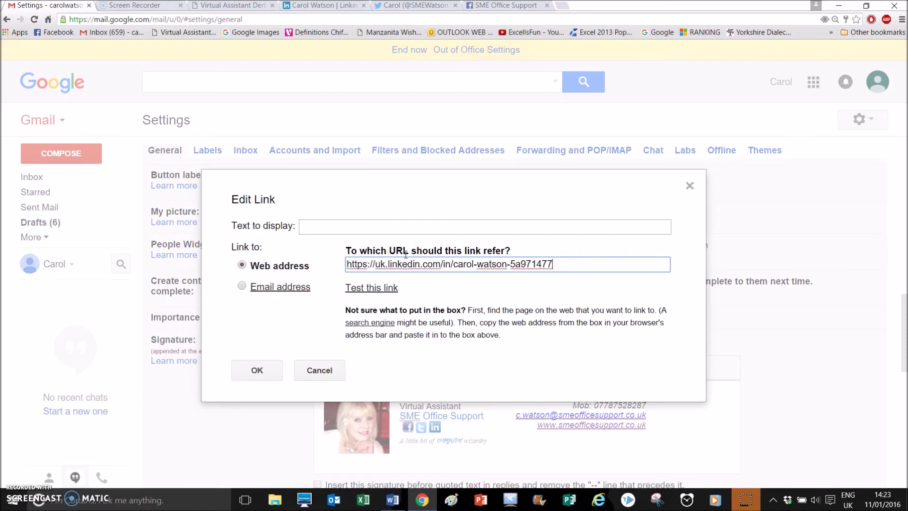
pyautogui.click(249, 370)
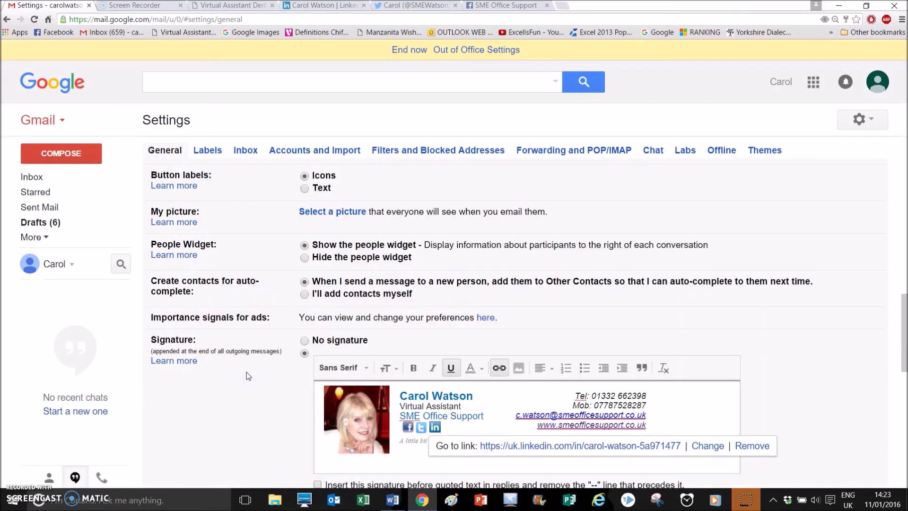
pyautogui.click(641, 397)
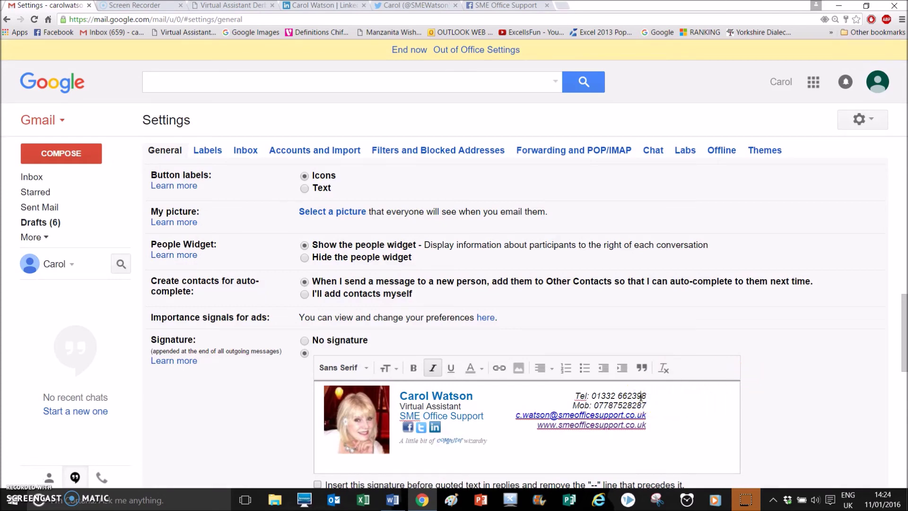
pyautogui.click(903, 456)
# - Save the signature changes and address a new message to your own account
pyautogui.click(902, 457)
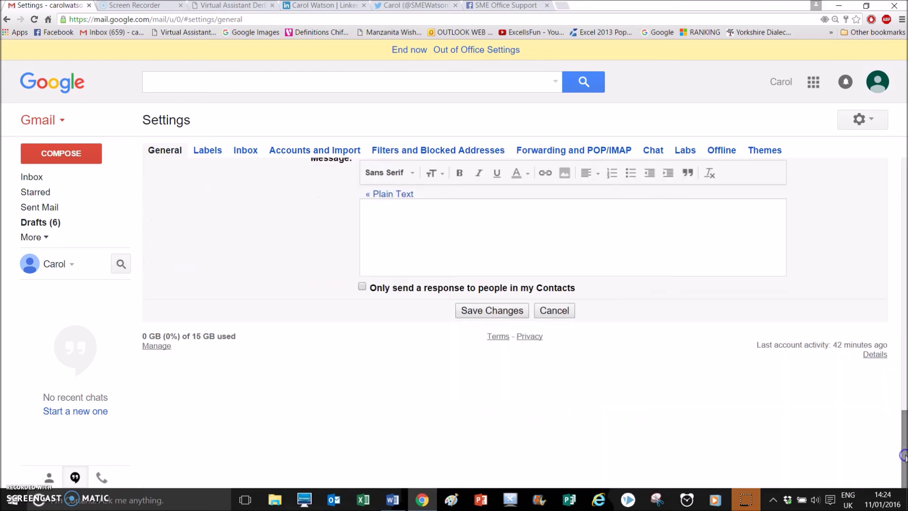
pyautogui.click(483, 311)
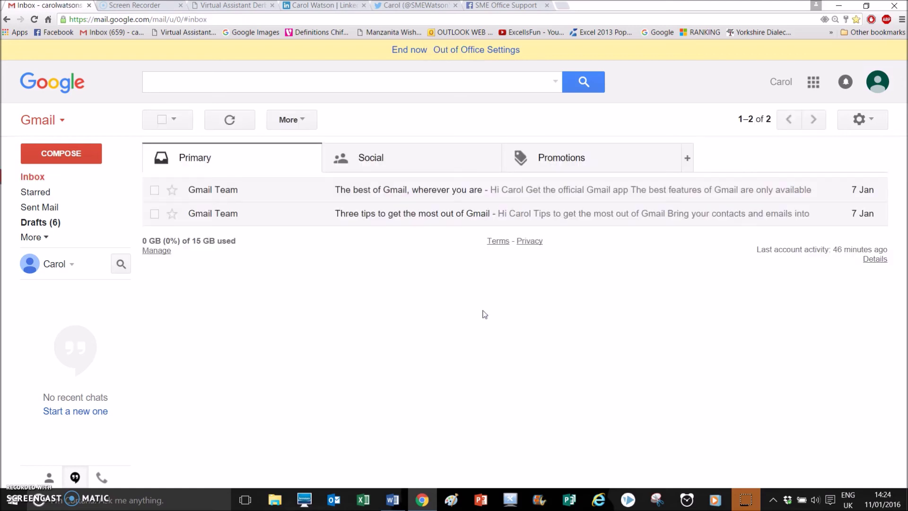
pyautogui.write('c')
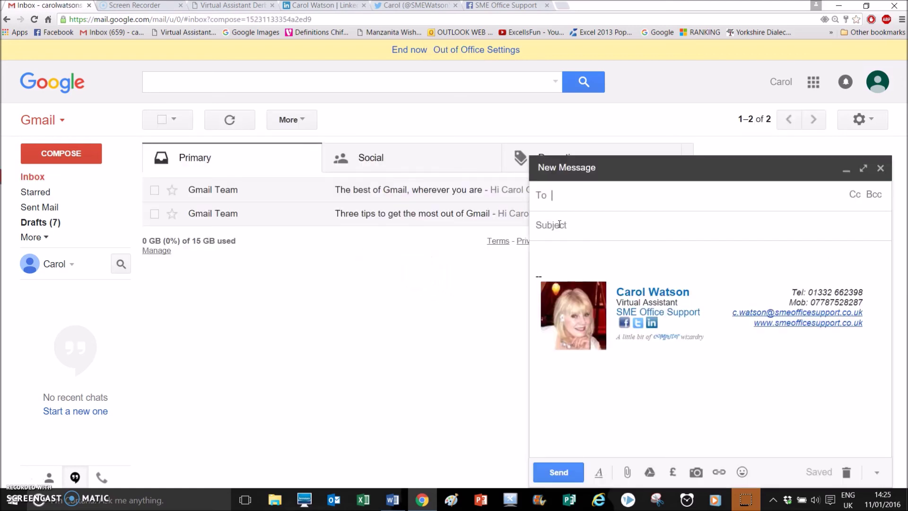
pyautogui.write('car')
pyautogui.click(558, 223)
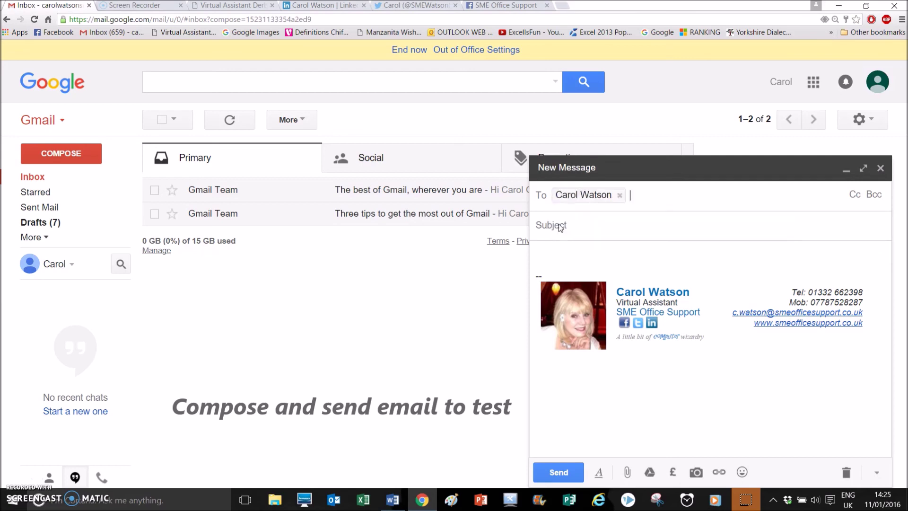
# - Give the test email the subject 'Testing signature' and send it
pyautogui.click(558, 224)
pyautogui.write('Testin')
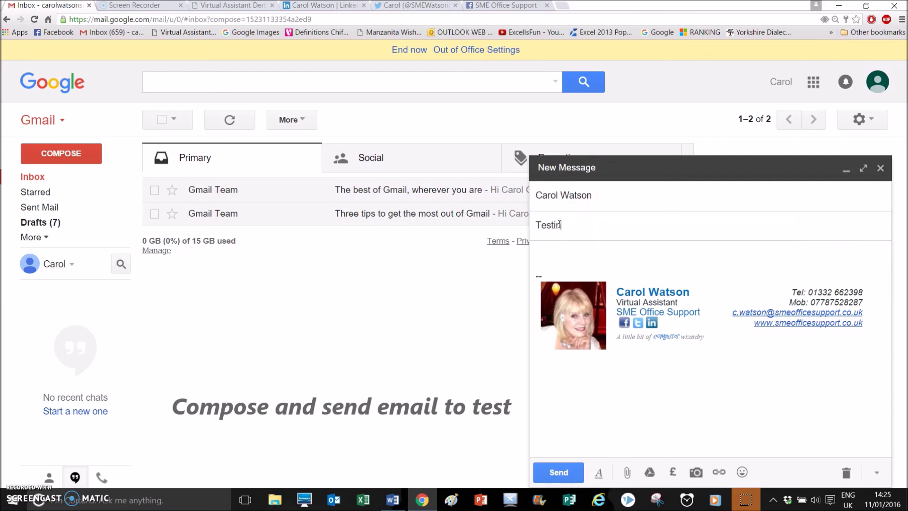
pyautogui.write('gn s')
pyautogui.press('BackSpace')
pyautogui.press('BackSpace')
pyautogui.press('BackSpace')
pyautogui.write('signature')
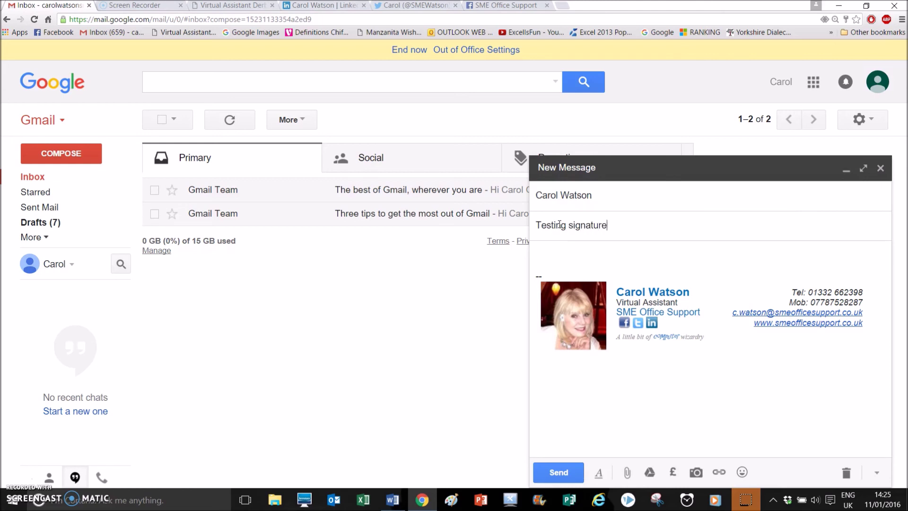
pyautogui.click(558, 473)
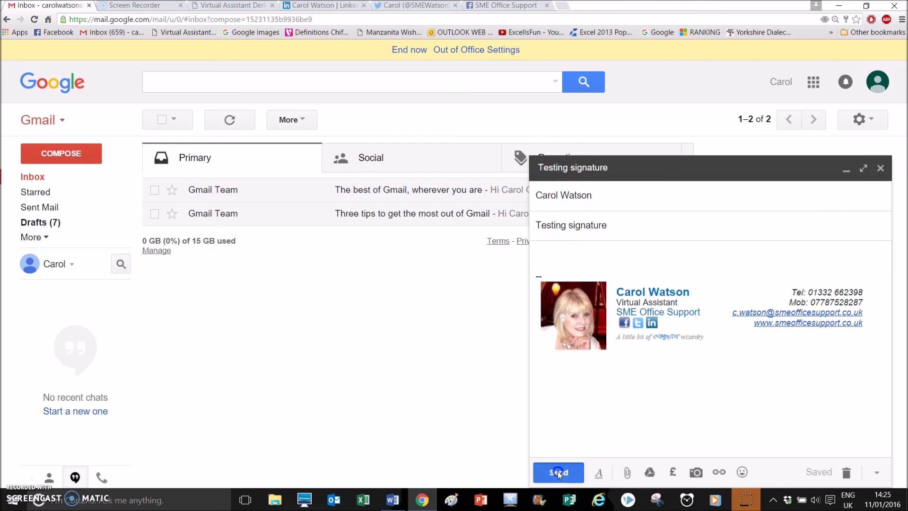
# - Open the 'Testing signature' email from the Inbox and confirm its Twitter icon opens the profile
pyautogui.click(29, 179)
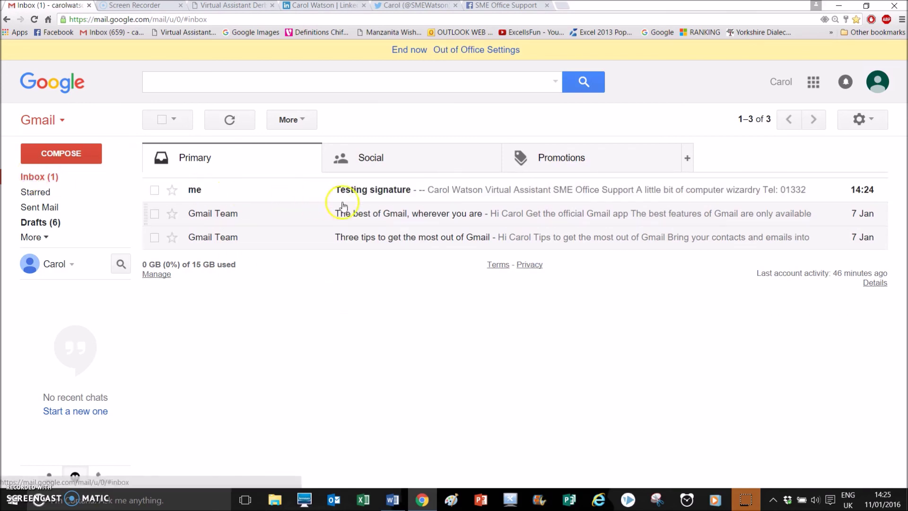
pyautogui.click(372, 193)
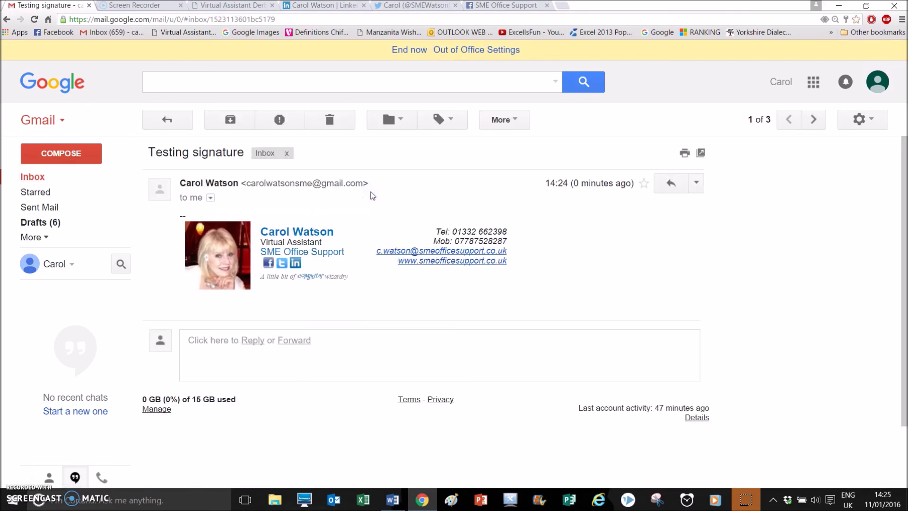
pyautogui.click(281, 264)
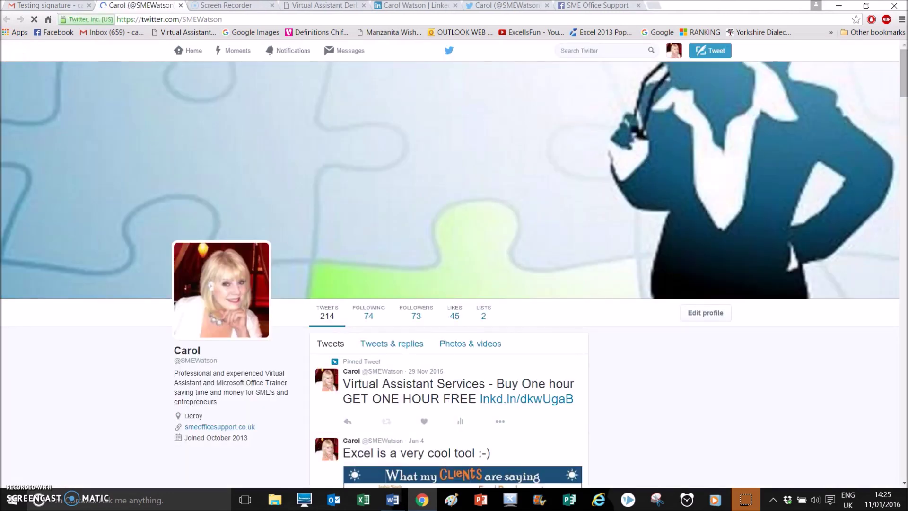
pyautogui.click(43, 6)
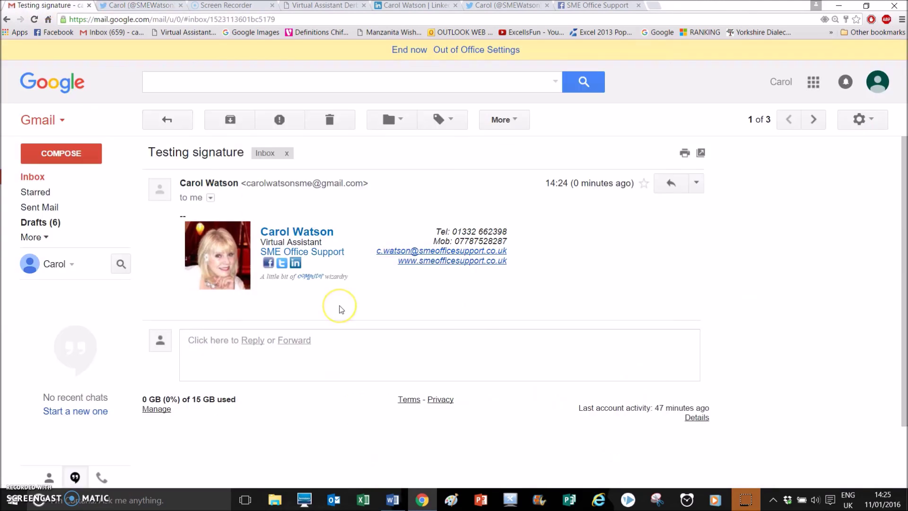